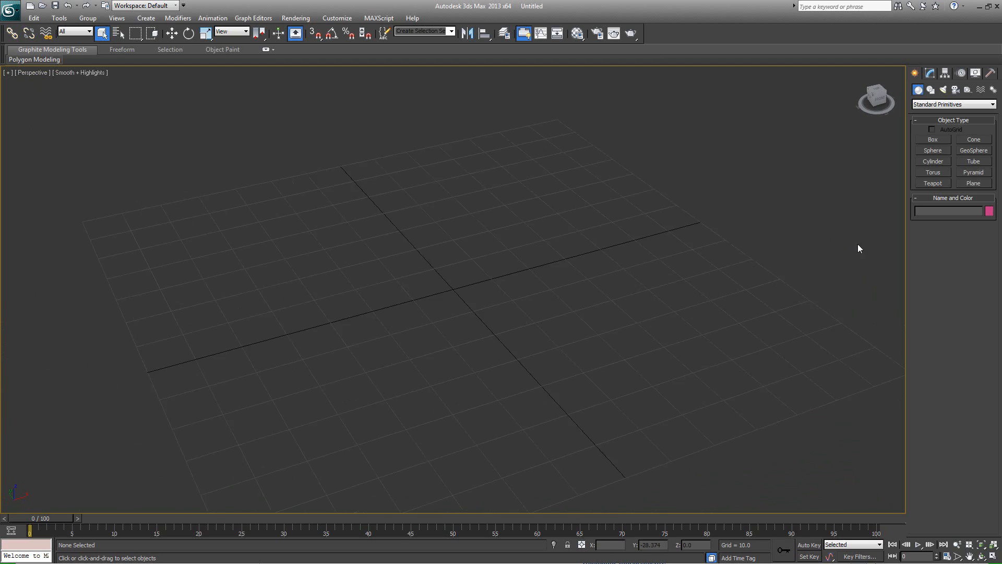
- Switch from the single Perspective view to the four-viewport layout
left_click_drag(879, 105, 849, 102)
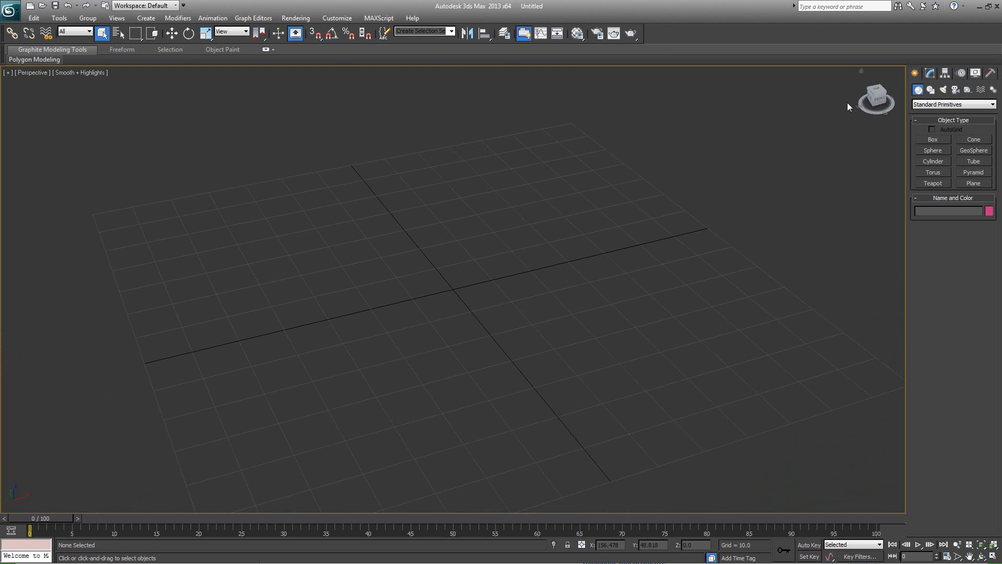
key("alt+w")
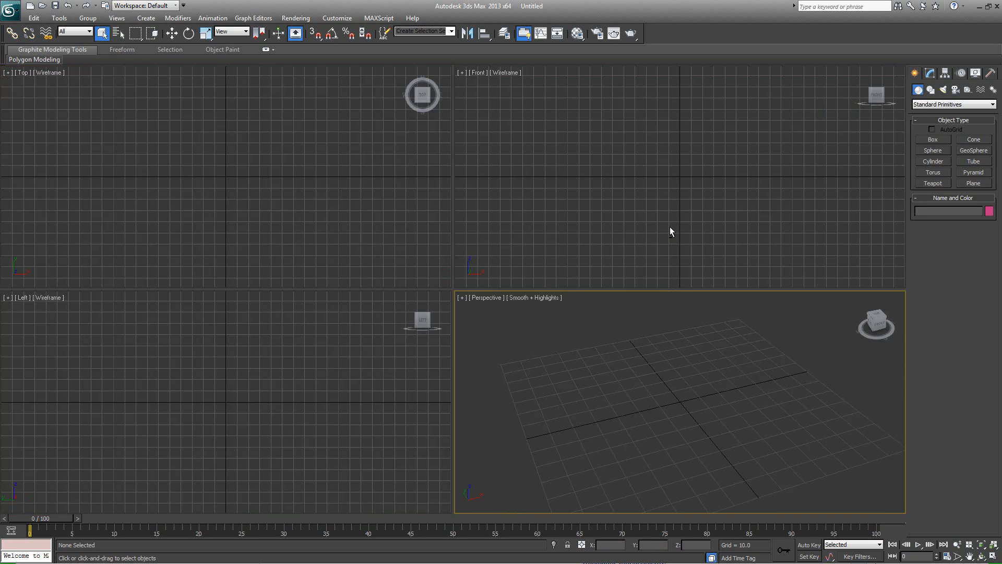
key("alt+w")
key("alt+w")
- Activate the Top, Front, Left and Perspective viewports in turn, ending on the Top viewport
left_click(279, 189)
left_click(599, 177)
left_click(239, 406)
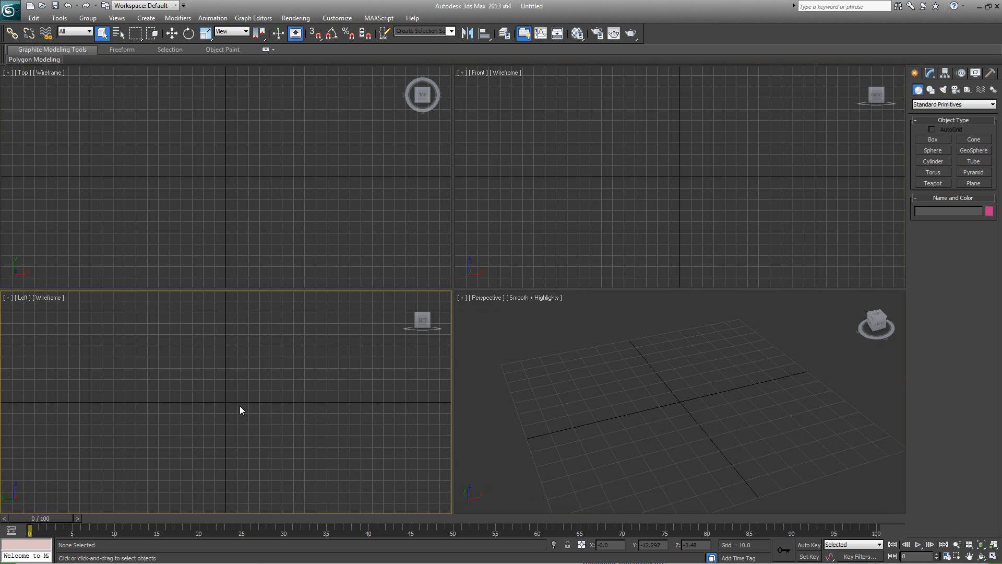
left_click(606, 362)
left_click(302, 199)
left_click(583, 202)
left_click(333, 372)
left_click(339, 265)
left_click(548, 231)
left_click(396, 246)
- Maximize the Top viewport and restore the layout, ending with the Perspective viewport maximized
key("alt+w")
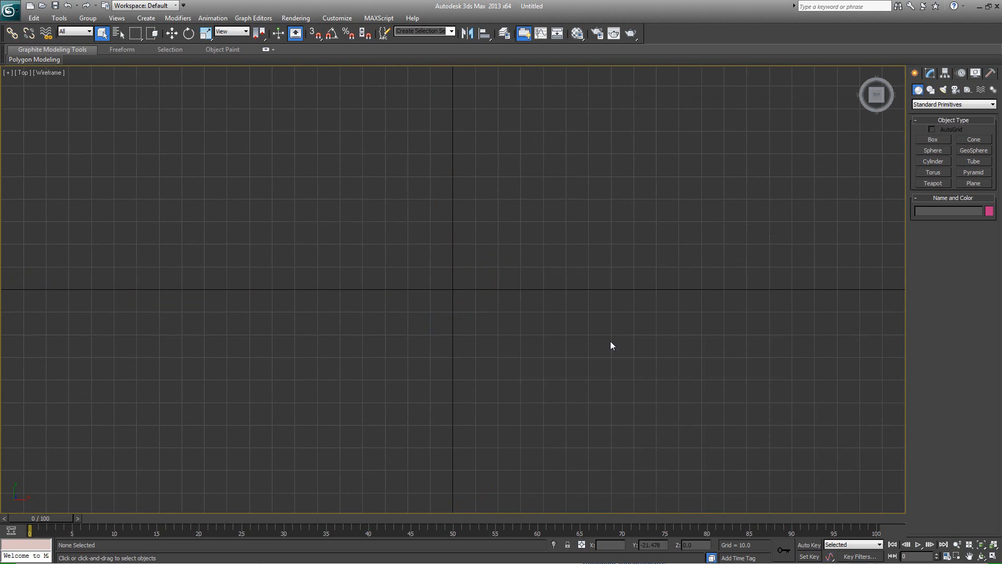
key("alt+w")
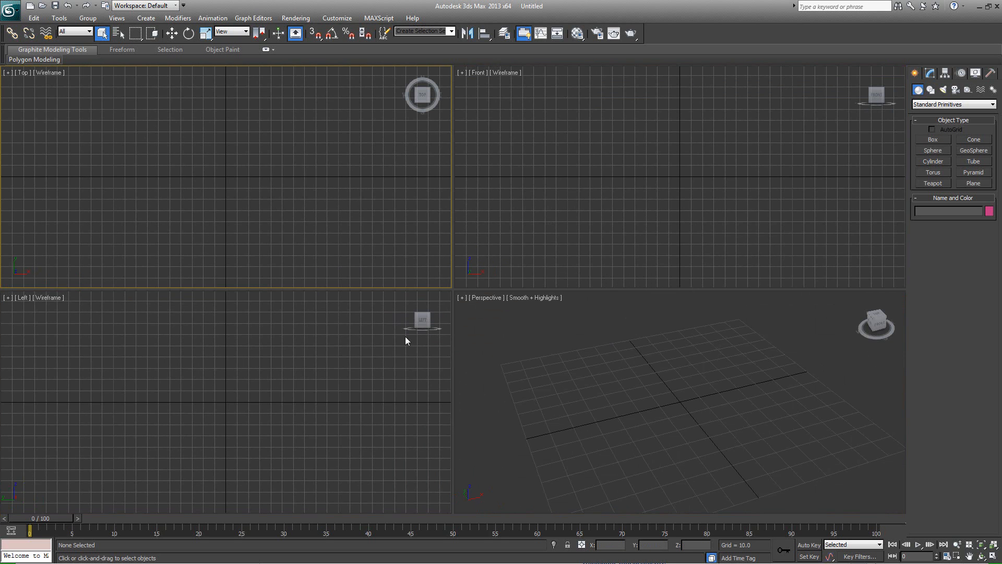
left_click(648, 419)
key("alt+w")
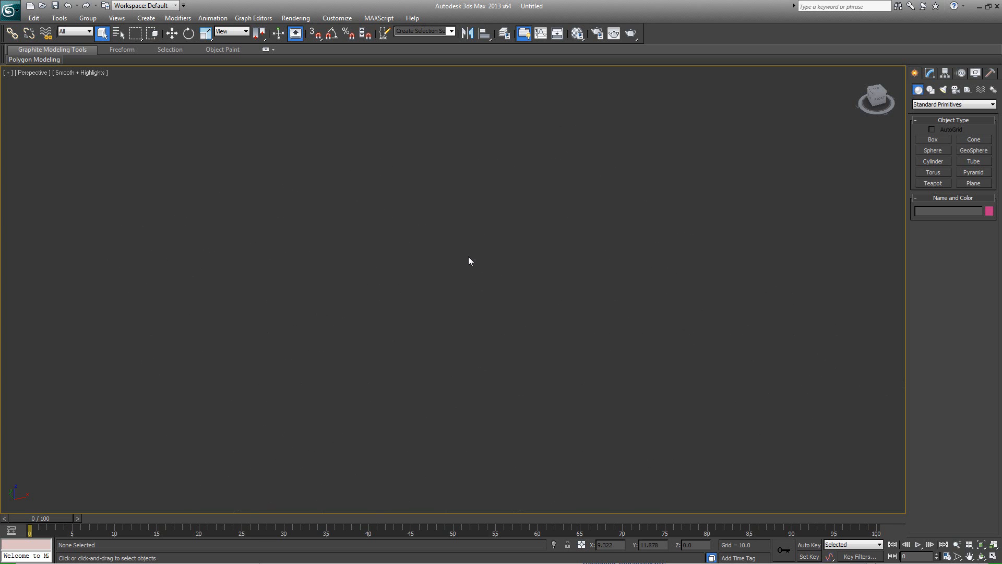
- Orbit and pan the Perspective view around the empty home grid
middle_click_drag(468, 256, 561, 278, "alt")
middle_click_drag(578, 321, 475, 288, "alt")
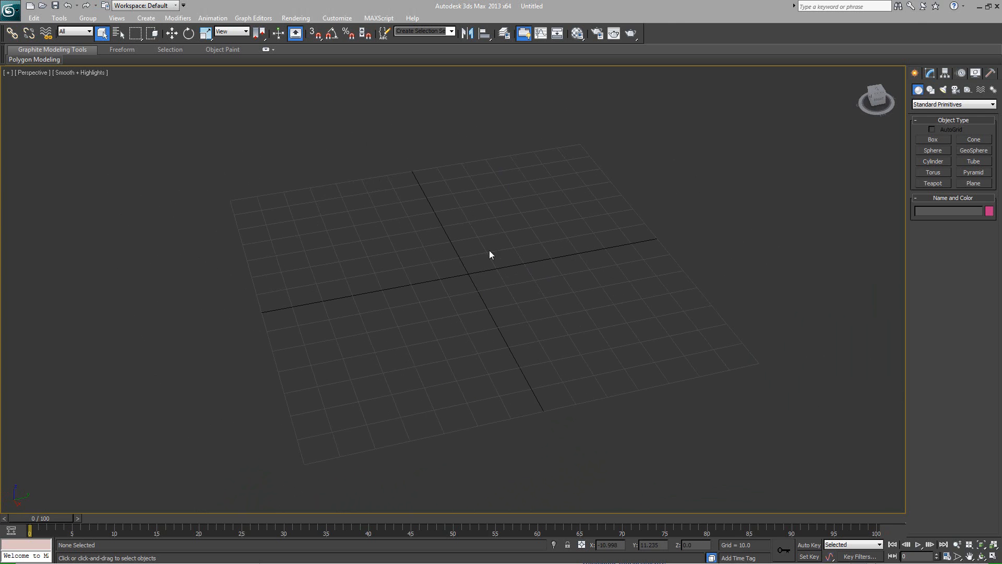
middle_click_drag(482, 241, 487, 208)
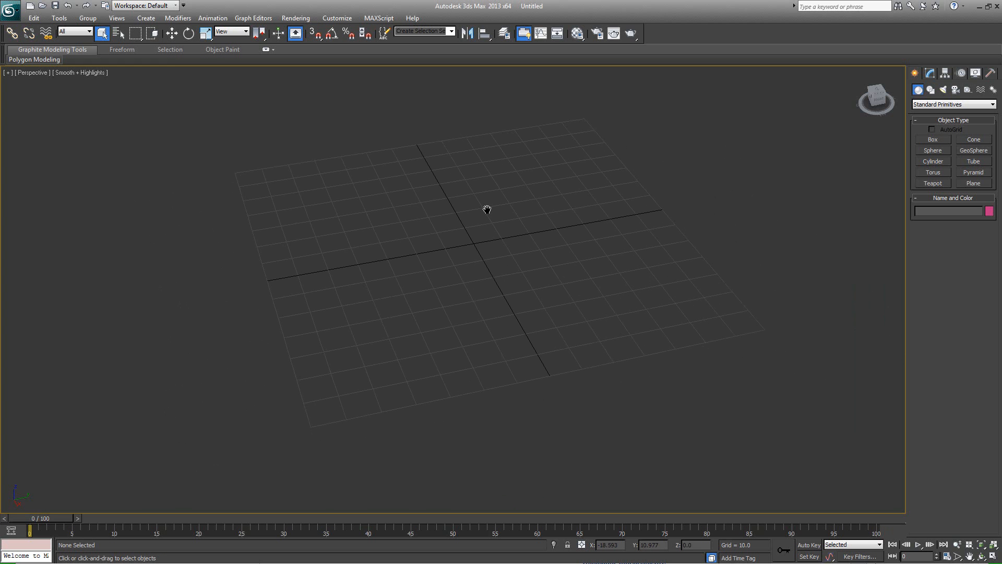
left_click(969, 556)
left_click_drag(641, 253, 685, 252)
right_click(642, 247)
left_click(931, 105)
left_click(935, 105)
left_click(927, 105)
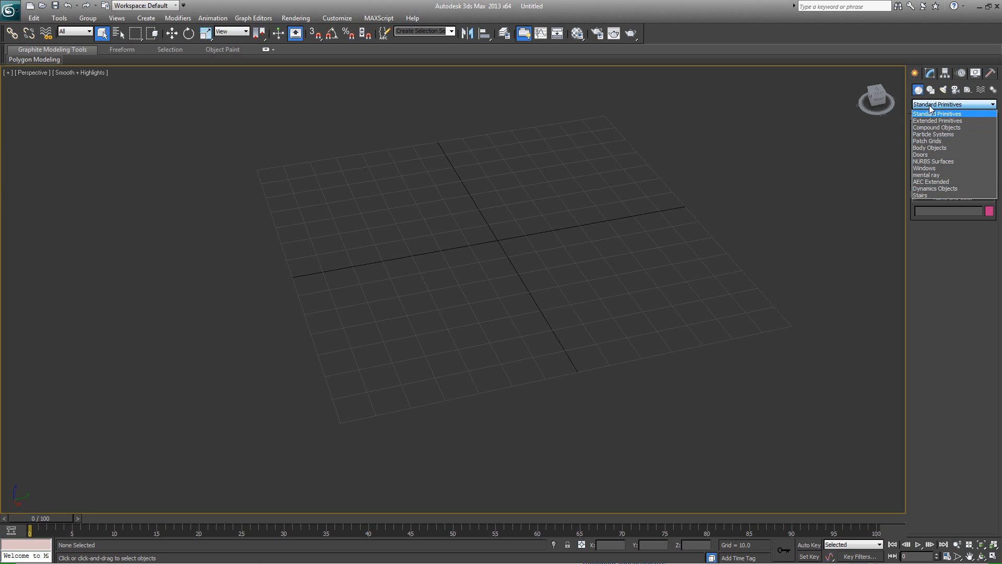
left_click(930, 105)
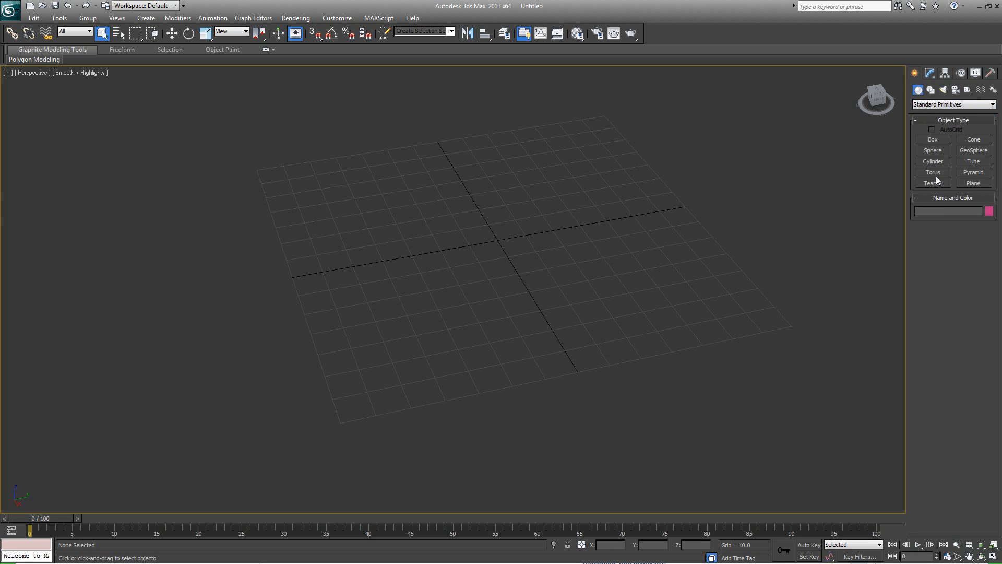
- Try a box primitive on the grid, enlarge it to about 70.7 long, 60.3 wide and 53.3 high, and undo it
left_click(938, 140)
left_click_drag(565, 170, 456, 318)
left_click(457, 281)
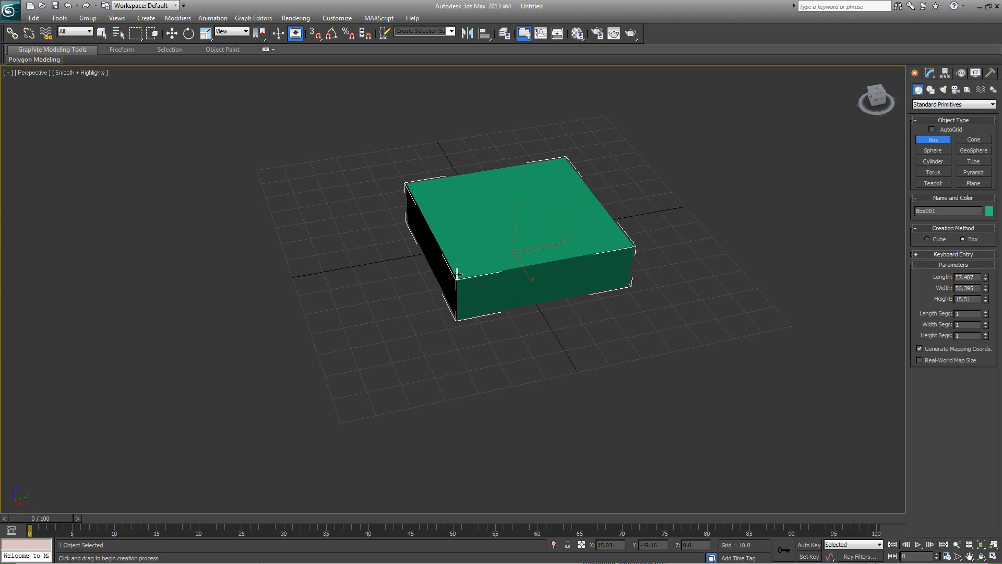
left_click(455, 192)
middle_click_drag(455, 192, 727, 226)
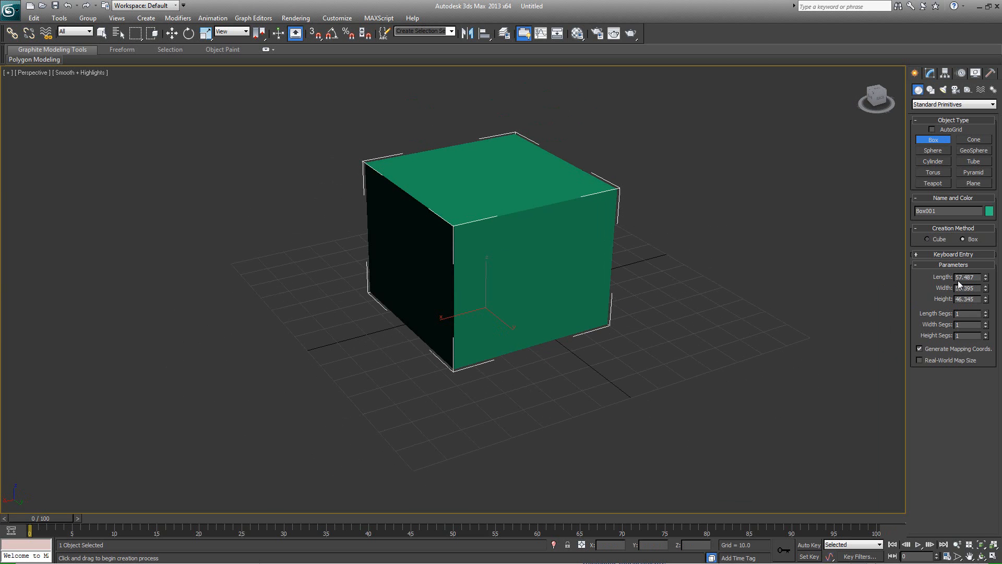
mouse_move(986, 278)
left_mouse_down()
mouse_move(984, 257)
mouse_move(986, 308)
mouse_move(986, 295)
left_mouse_up()
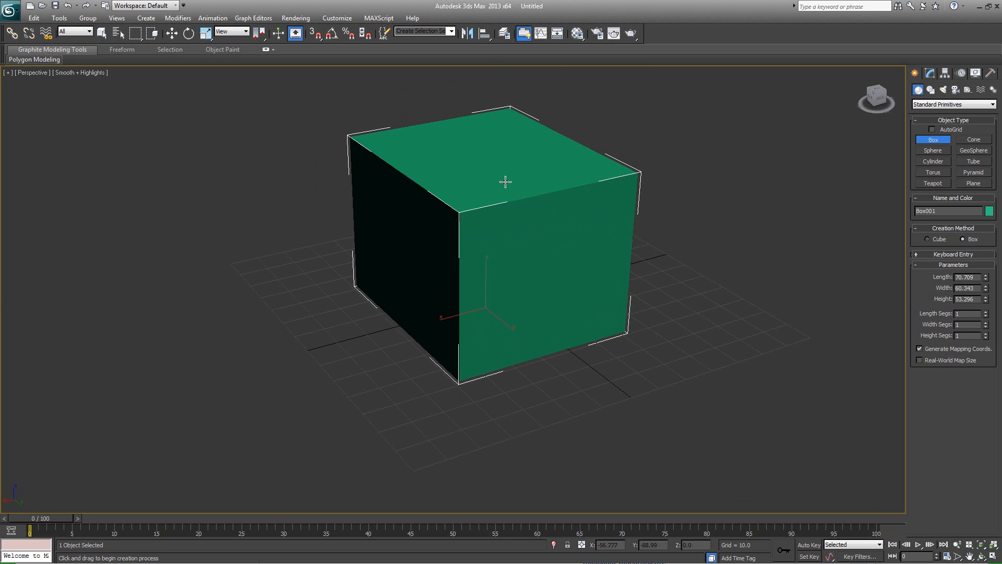
key("ctrl+z")
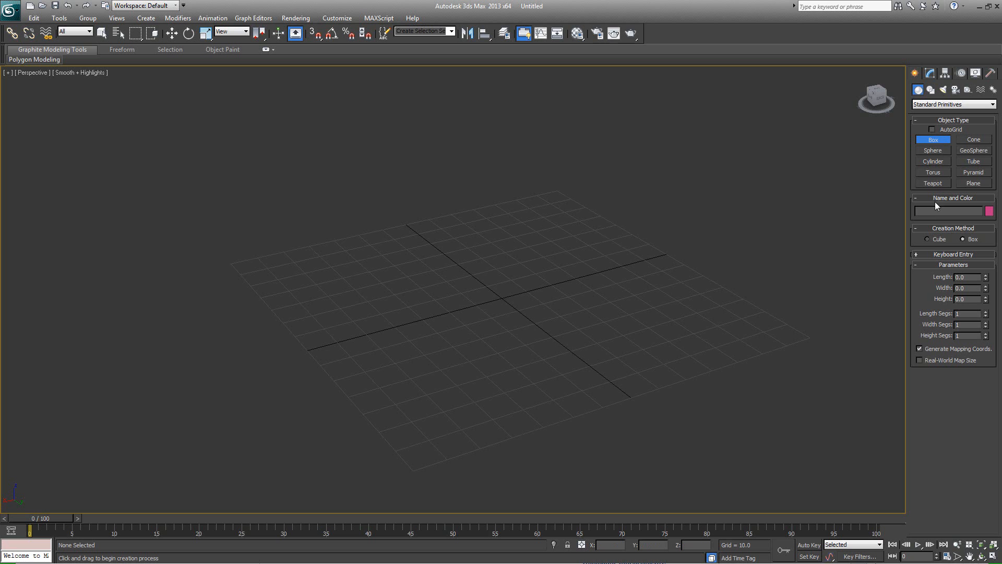
- Try the Cube creation method with a cube about 40.5 units per side, and undo it
left_click(927, 239)
left_click_drag(510, 267, 497, 291)
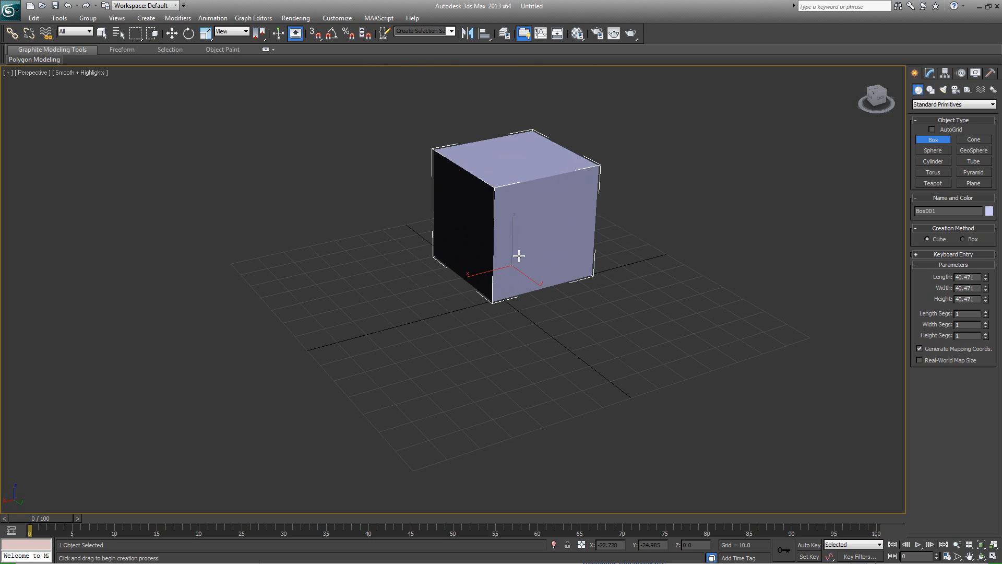
key("ctrl+z")
- Draw a box with the Box creation method, about 60 long, 62 wide and 49 high, on the grid
left_click(963, 240)
left_click_drag(543, 244, 462, 374)
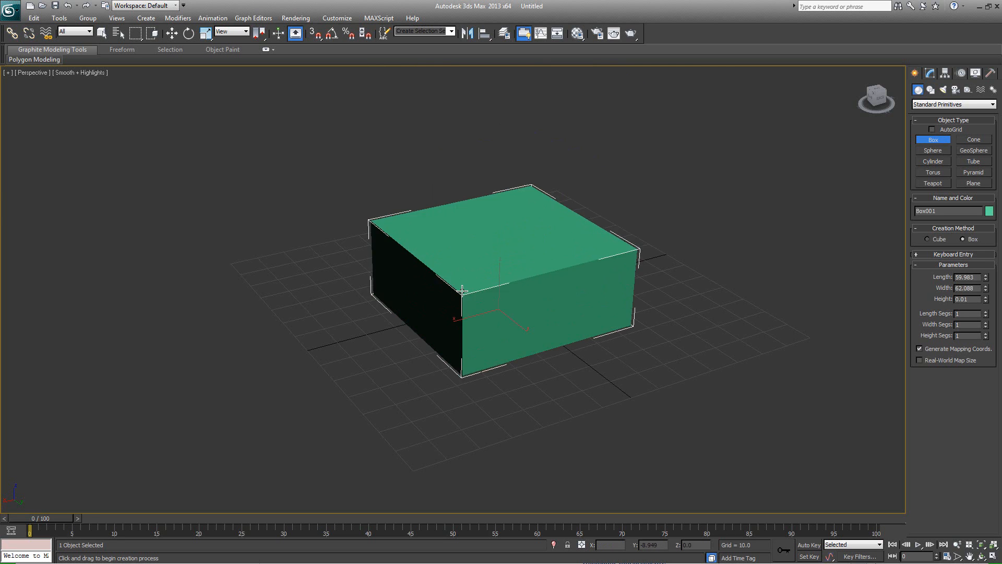
left_click(466, 239)
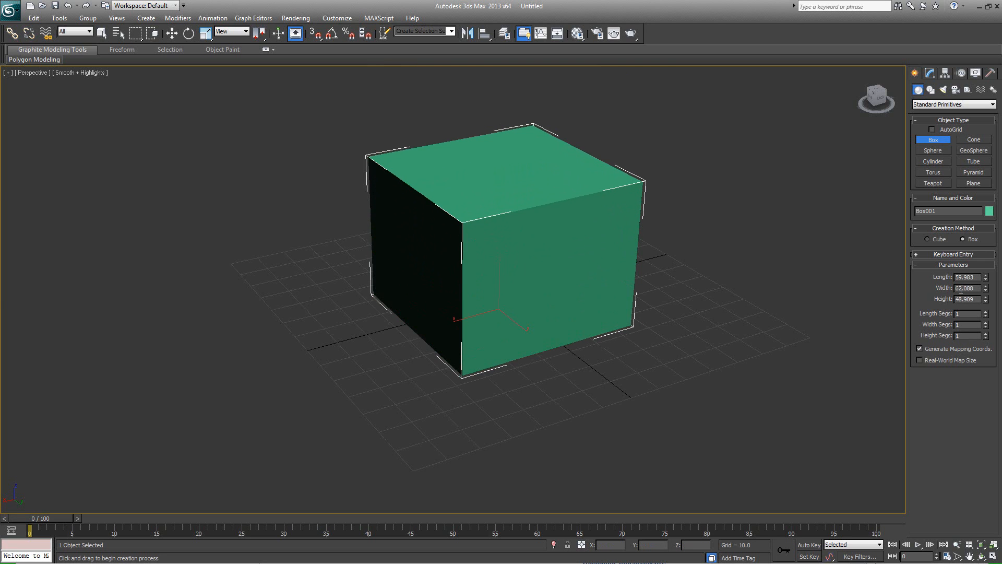
left_click_drag(971, 277, 947, 276)
mouse_move(535, 239)
middle_mouse_down("alt")
mouse_move(800, 222)
mouse_move(615, 242)
mouse_move(516, 236)
middle_mouse_up("alt")
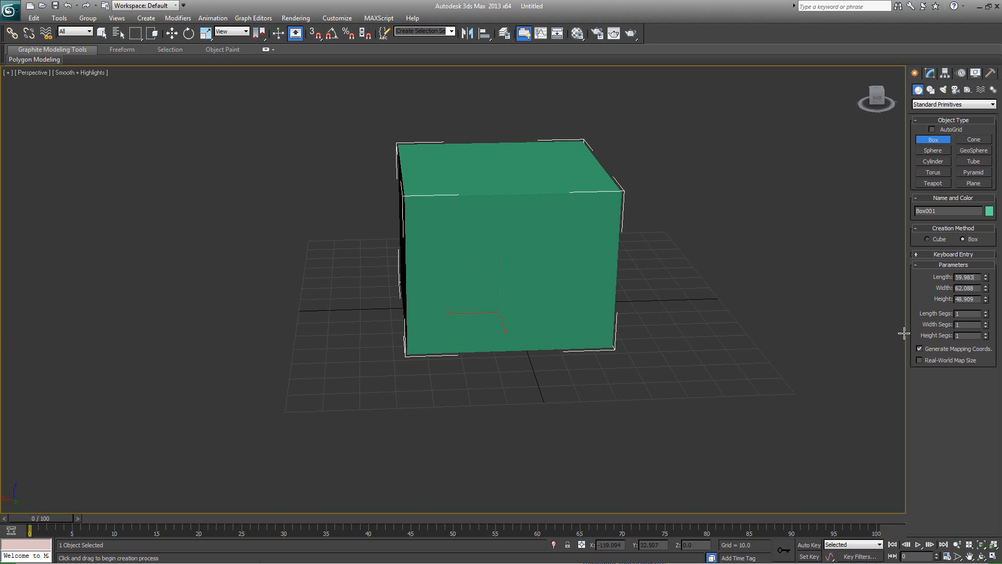
middle_click_drag(616, 255, 729, 294, "alt")
mouse_move(603, 295)
middle_mouse_down("alt")
mouse_move(680, 300)
mouse_move(619, 289)
middle_mouse_up("alt")
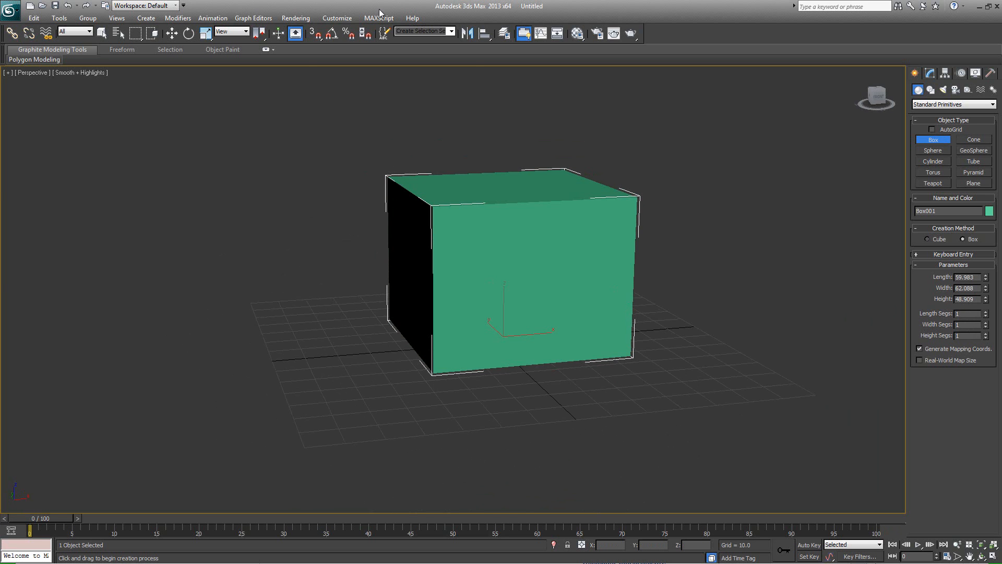
- Set the display unit scale to Metric in Centimeters
left_click(337, 18)
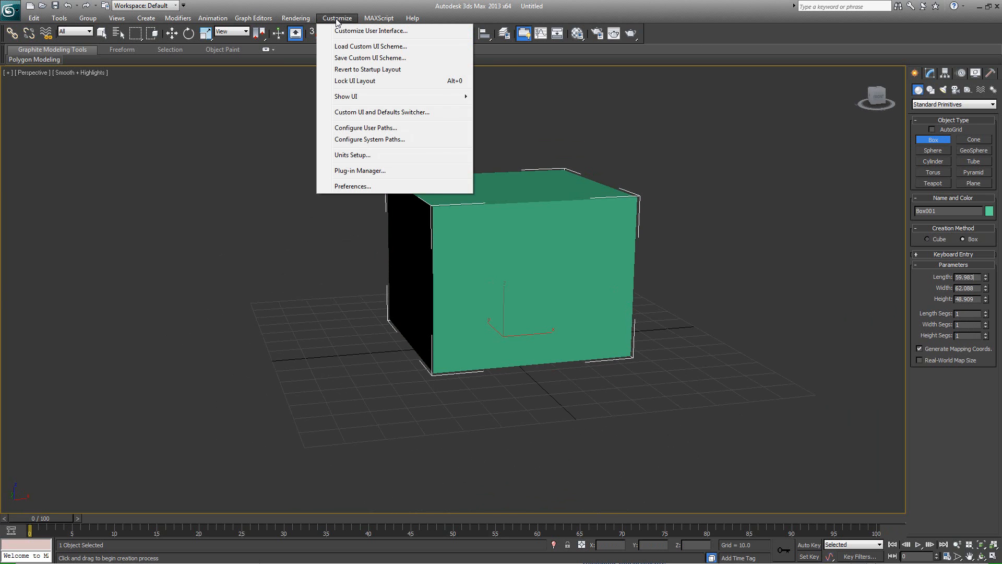
left_click(351, 155)
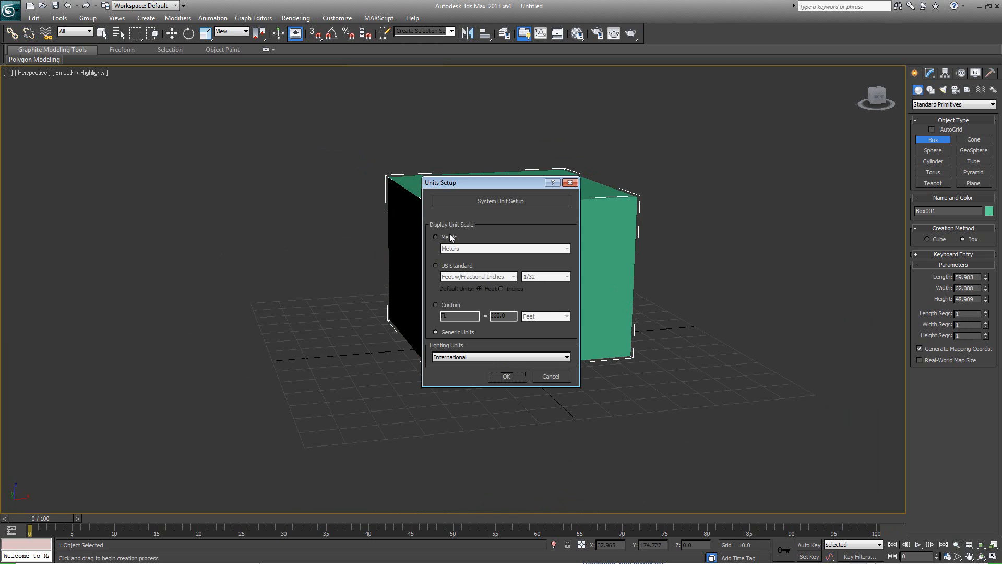
left_click(448, 237)
left_click(469, 249)
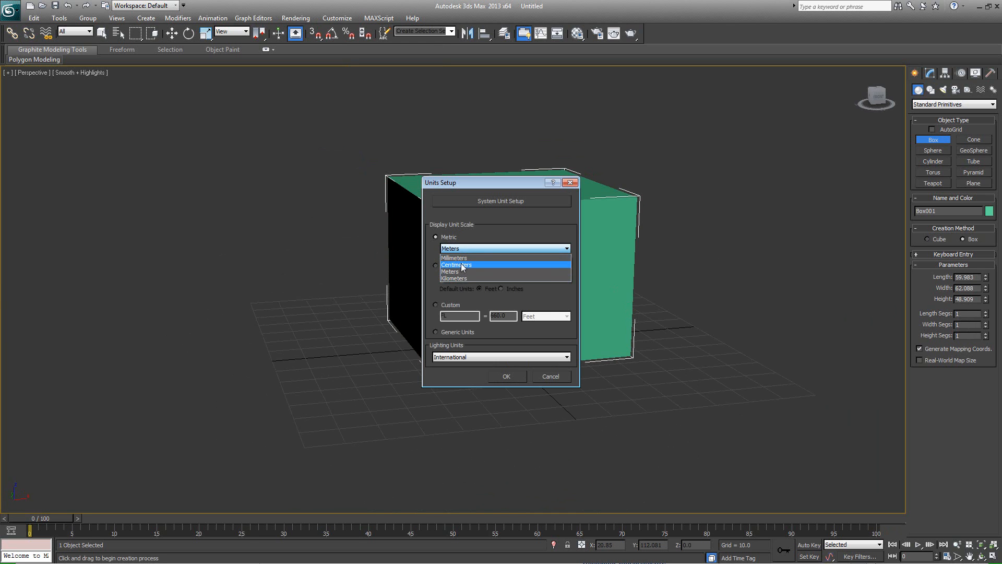
left_click(455, 264)
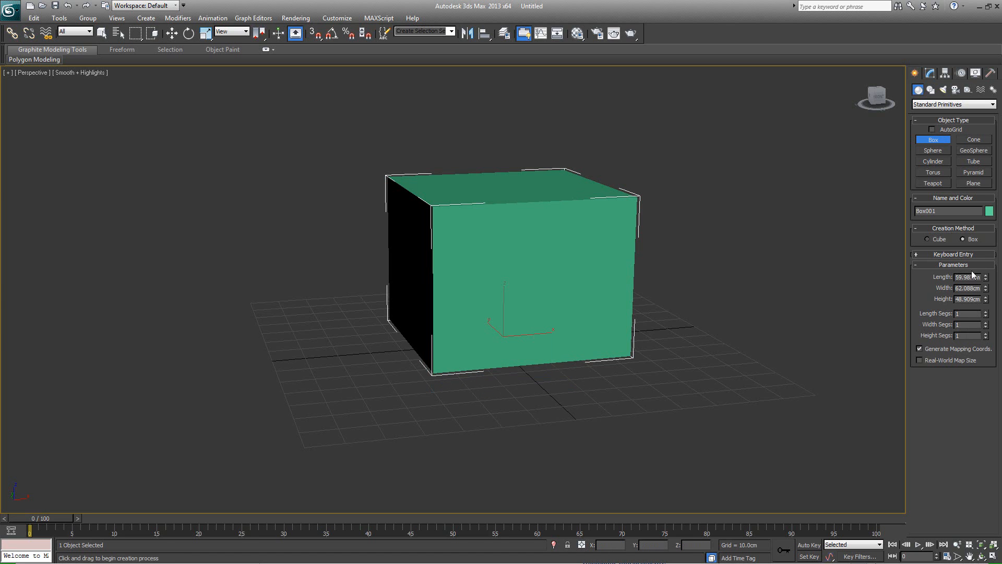
- Exit box creation and open the existing box's parameters for modification
left_click_drag(973, 277, 987, 278)
middle_click_drag(548, 272, 584, 277, "alt")
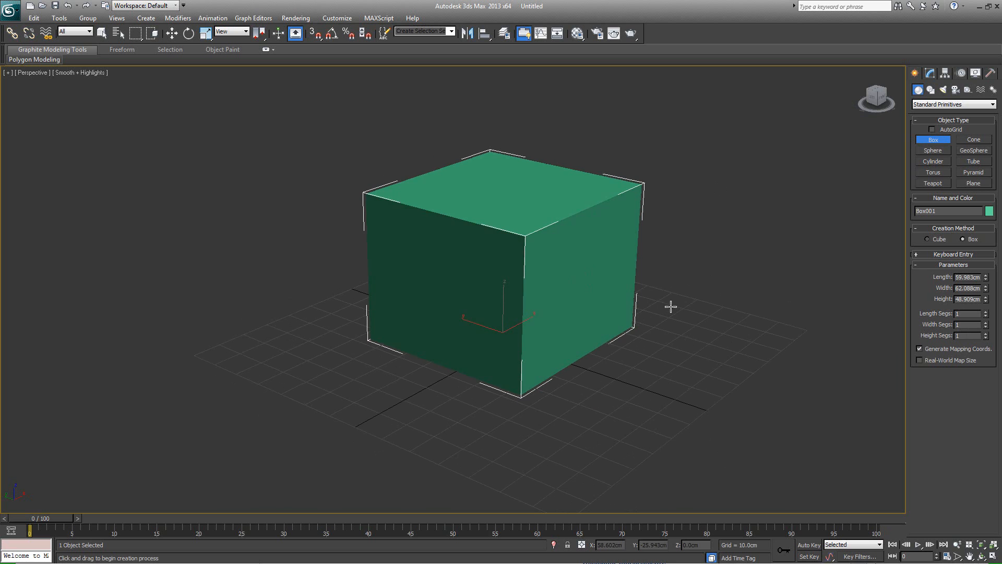
left_click_drag(716, 291, 765, 300)
right_click(757, 211)
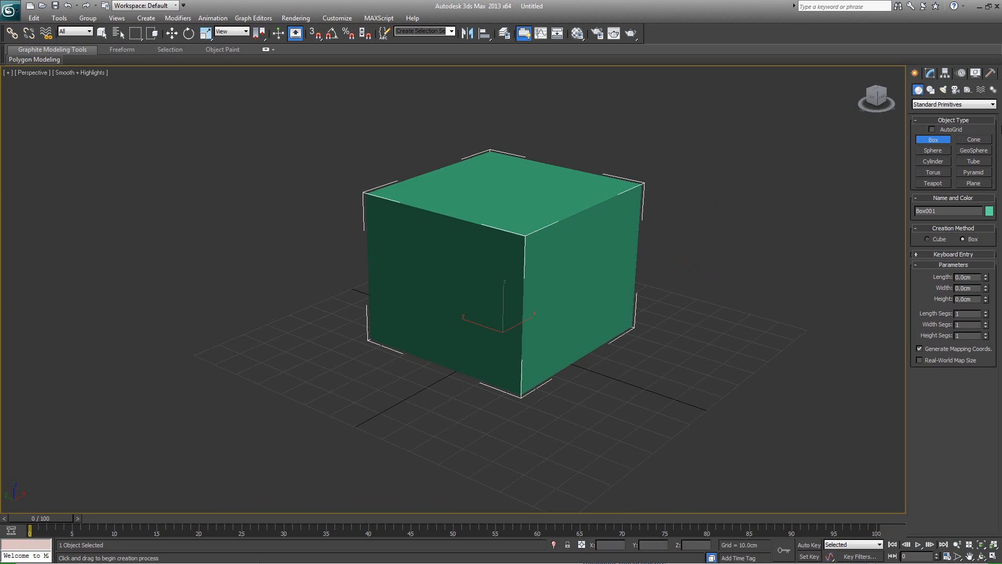
scroll(803, 208, "up", 2)
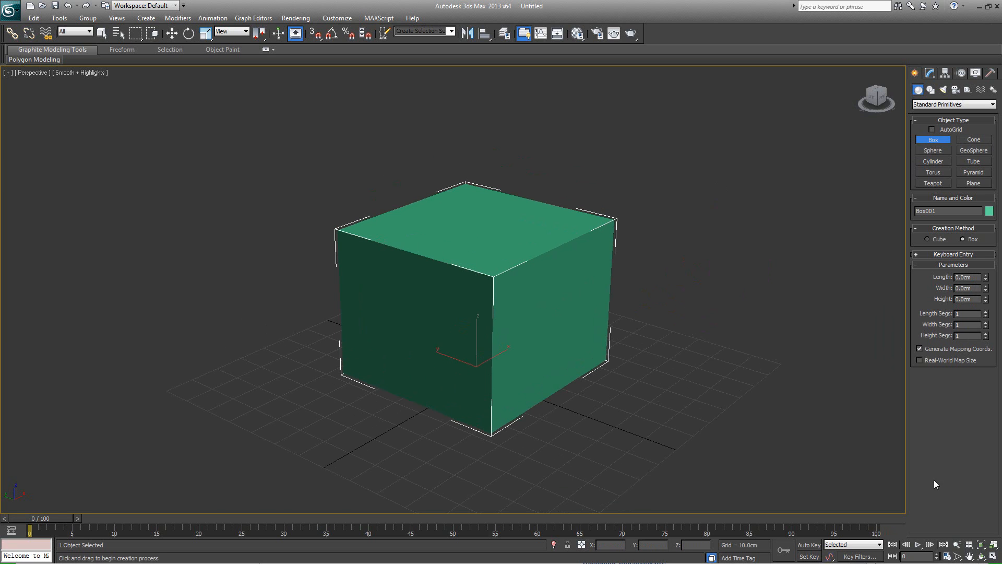
right_click(664, 289)
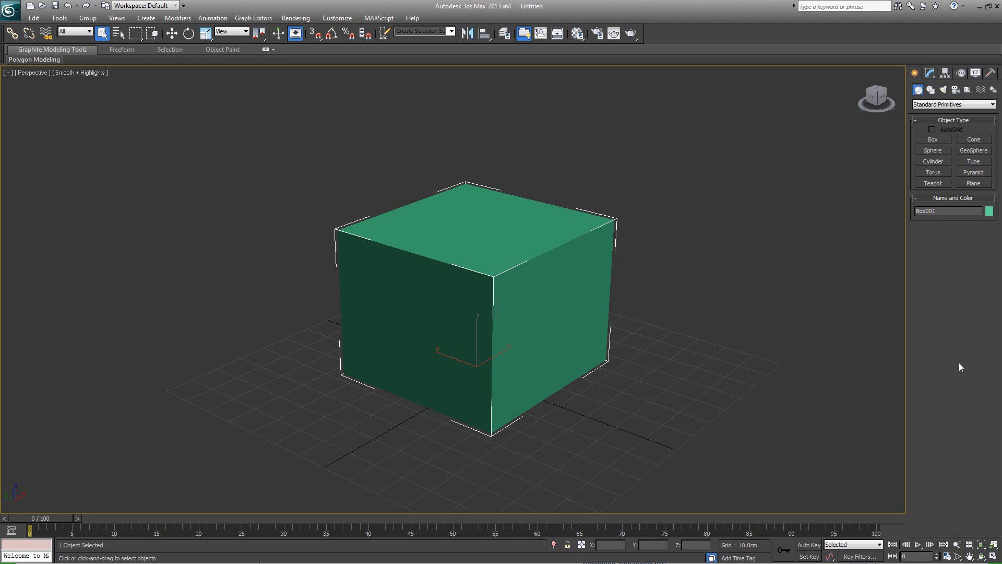
left_click(930, 75)
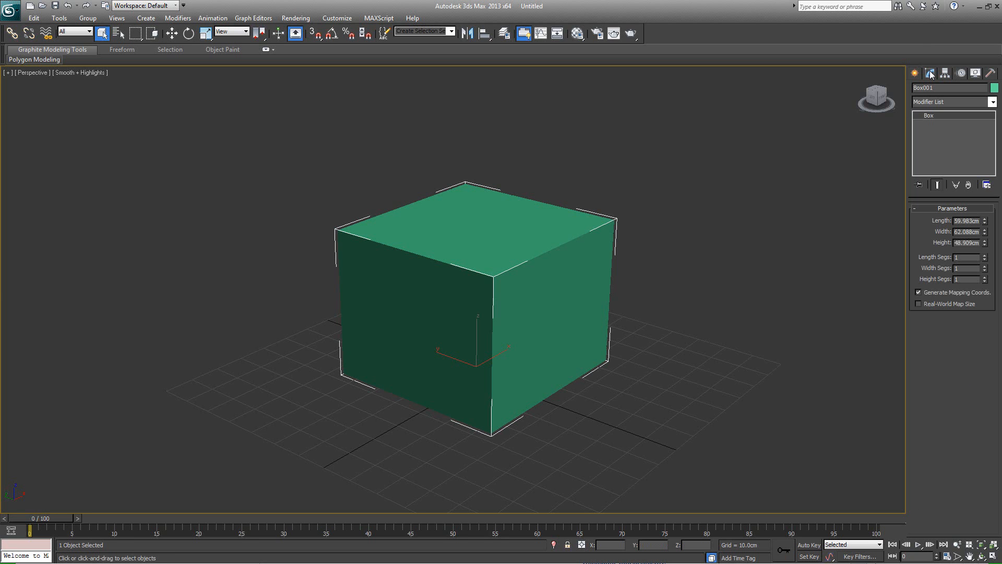
- Set the box's length, width and height segments to 3 each
left_click_drag(963, 232, 976, 231)
middle_click_drag(627, 229, 649, 237, "alt")
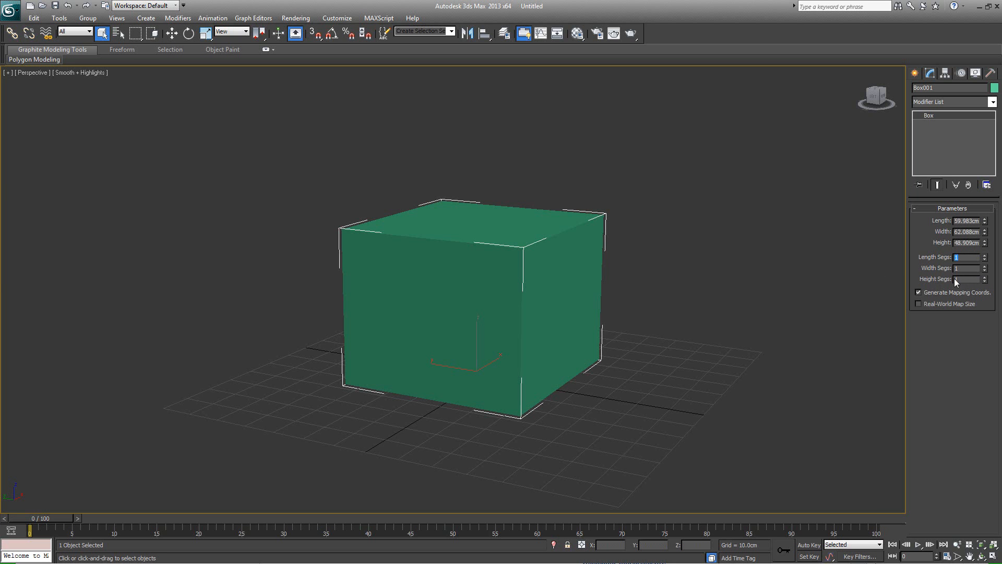
type("3")
- Toggle Edged Faces in the Perspective viewport repeatedly, leaving the display of the box's segment edges on
middle_click_drag(595, 277, 535, 304, "alt")
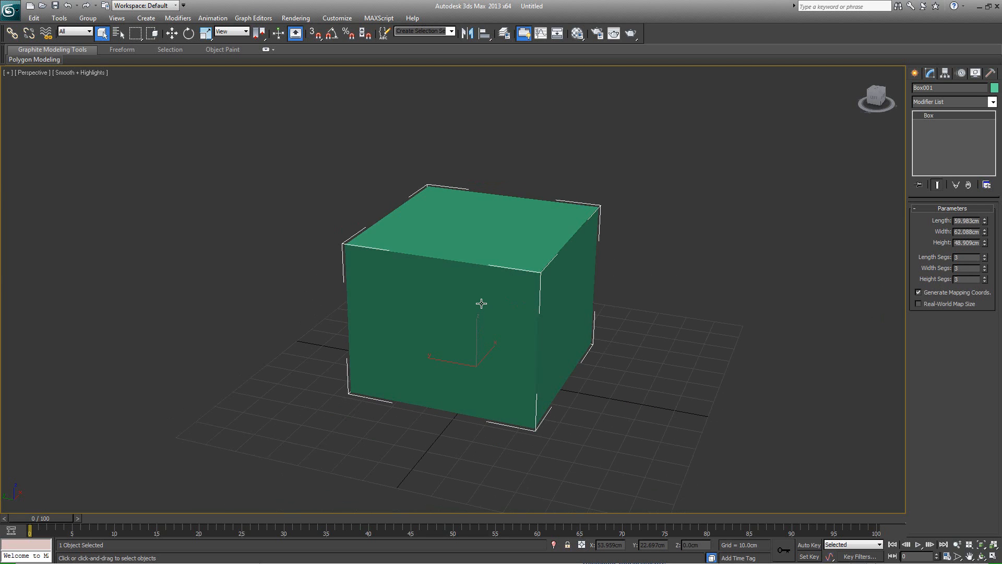
middle_click_drag(483, 302, 487, 312)
key("F4")
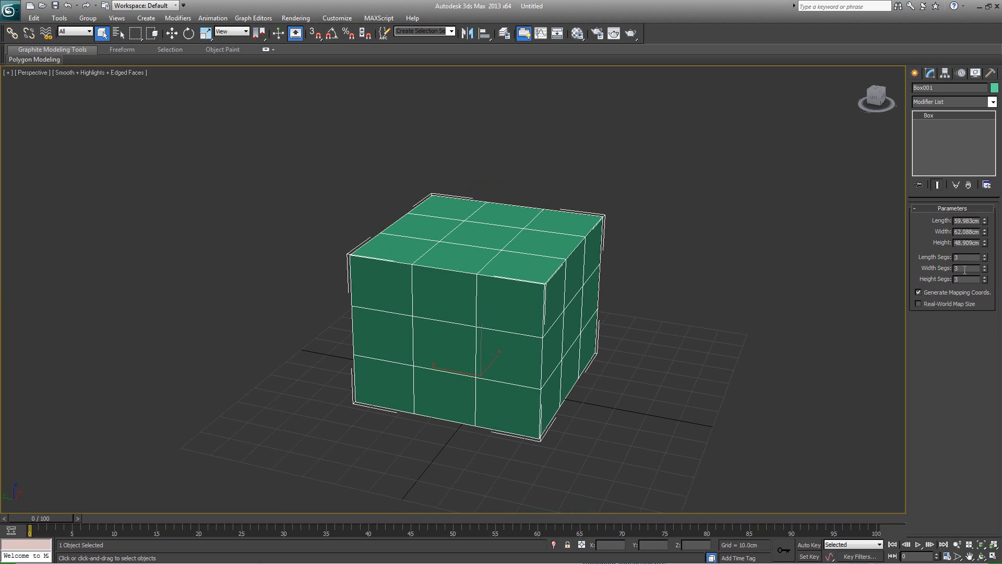
key("F4")
key("F4")
key("F4")
key("F4")
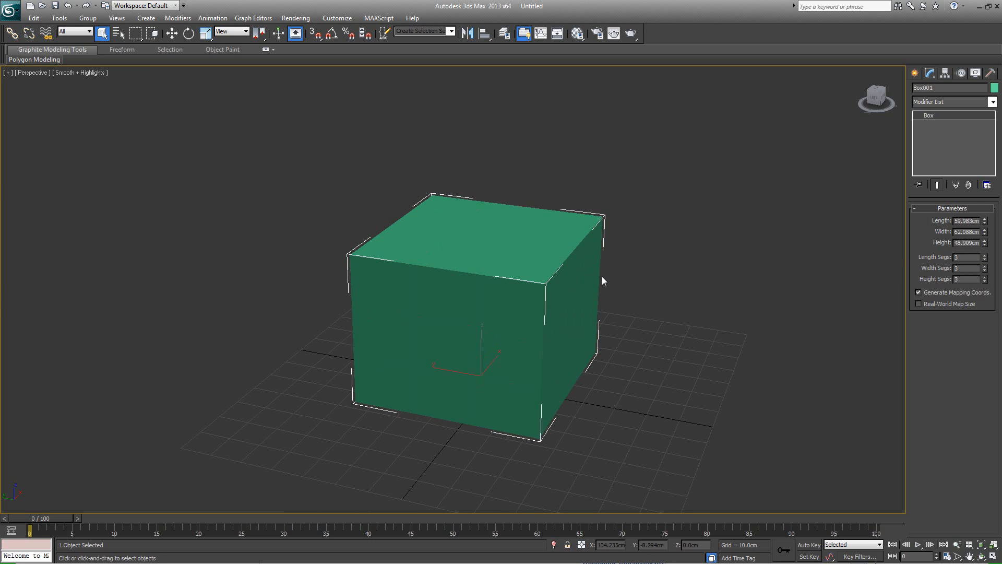
key("F4")
key("F4")
key("F4")
key("F4")
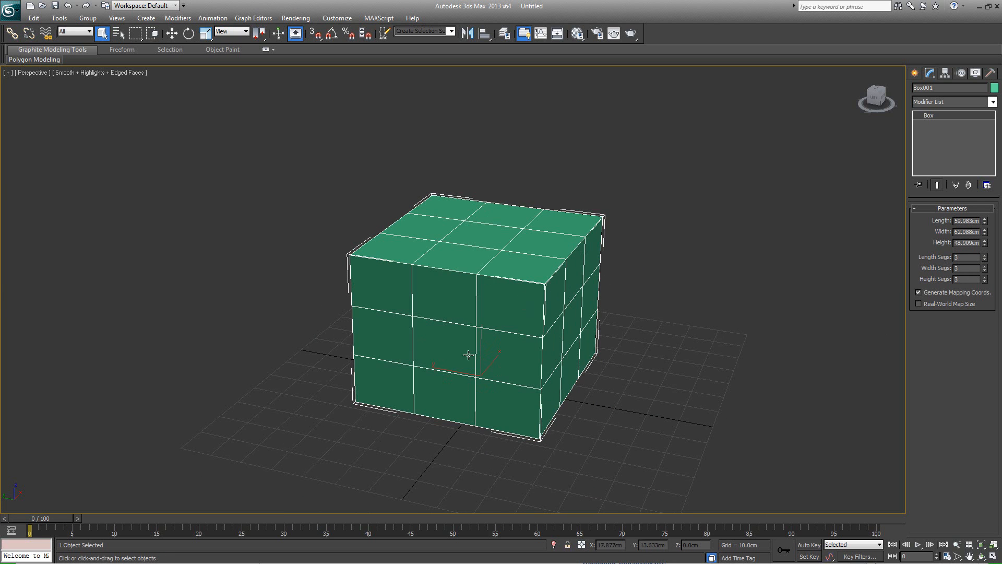
- Compare the segmented box in wireframe and shaded display, ending in shaded mode with Edged Faces
middle_click_drag(492, 241, 491, 235, "alt")
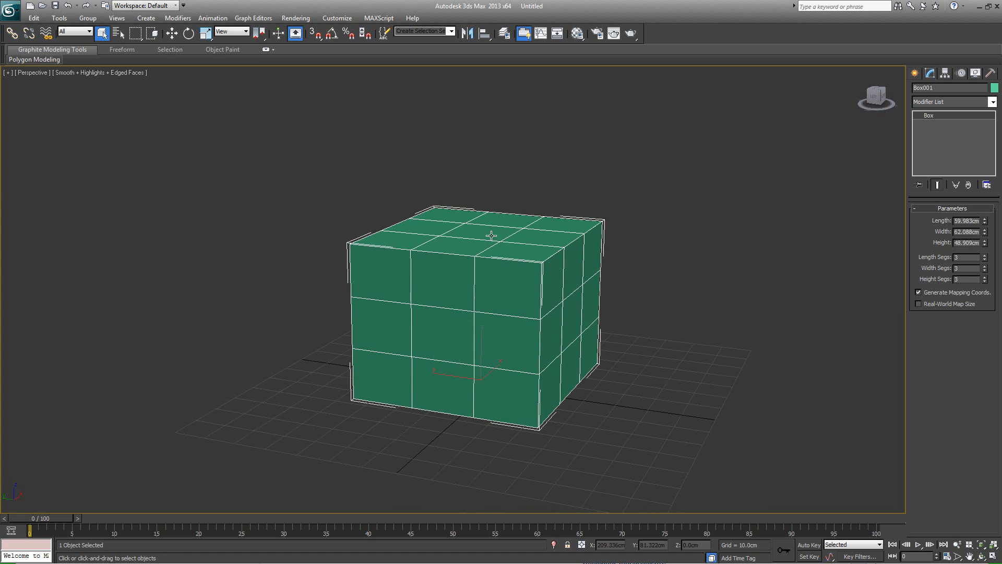
key("F3")
key("F3")
key("F3")
key("F3")
key("F3")
key("F3")
key("F3")
key("F3")
key("F3")
key("F3")
middle_click_drag(580, 260, 738, 259, "alt")
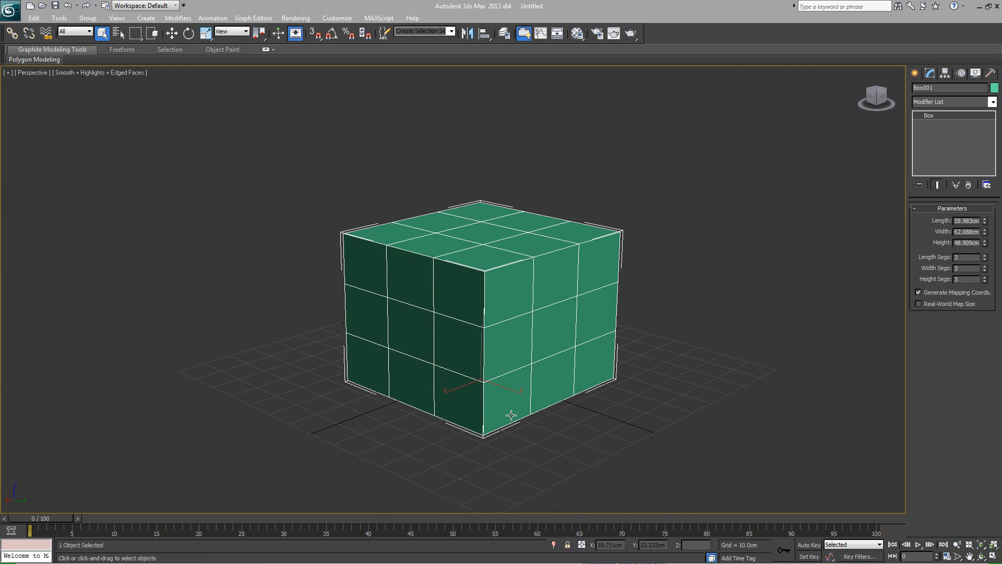
- Open Render Setup and render a single frame of the Perspective view showing the box from above one corner
middle_click_drag(503, 335, 497, 296, "alt")
middle_click_drag(447, 163, 235, 168, "alt")
middle_click_drag(355, 189, 457, 241, "alt")
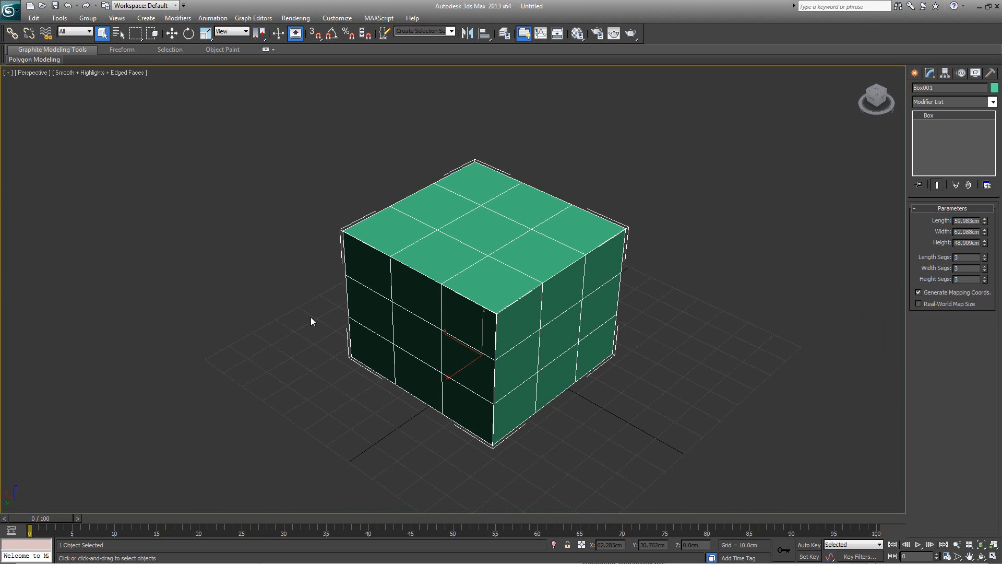
middle_click_drag(496, 342, 666, 344, "alt")
middle_click_drag(497, 340, 498, 337)
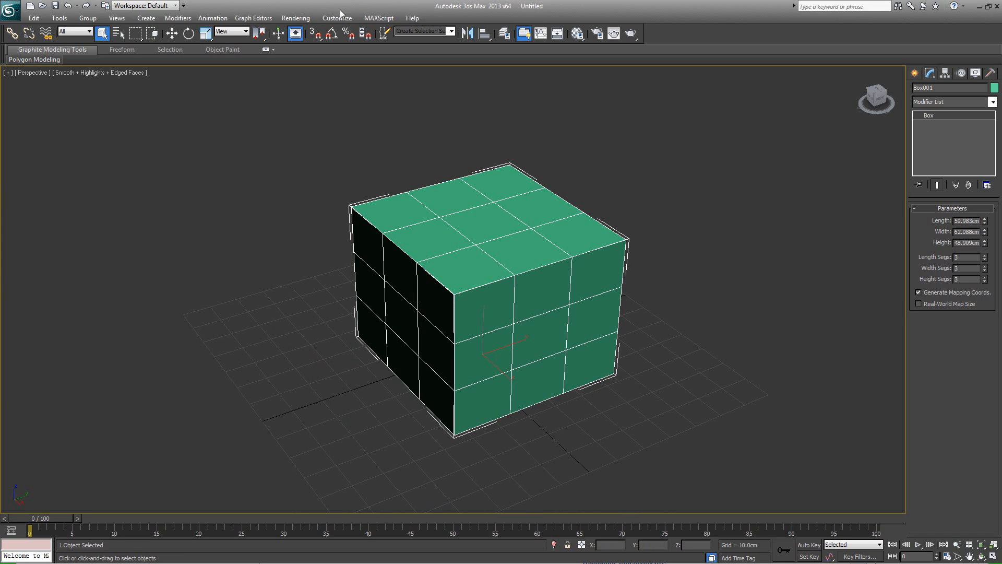
left_click(302, 18)
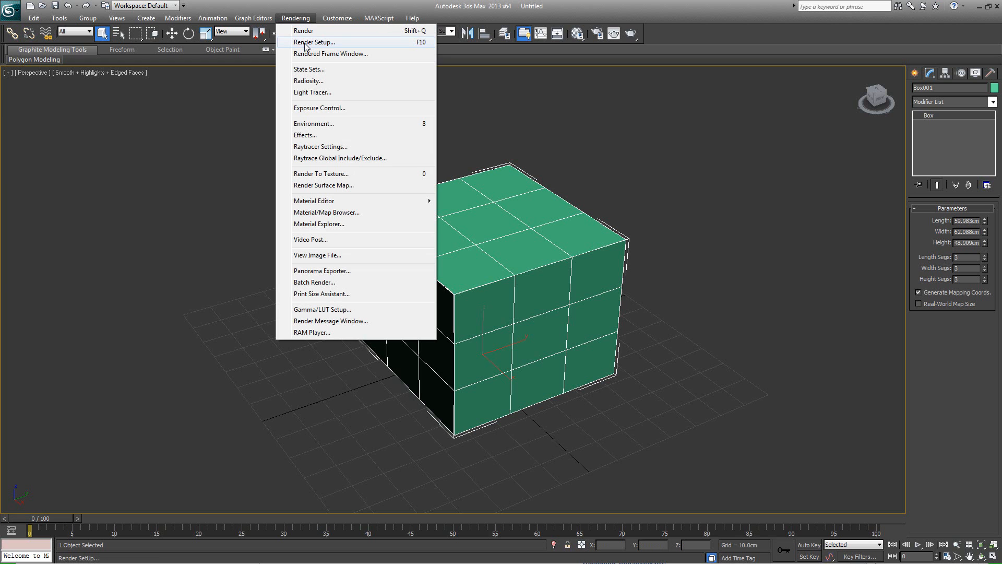
left_click(306, 43)
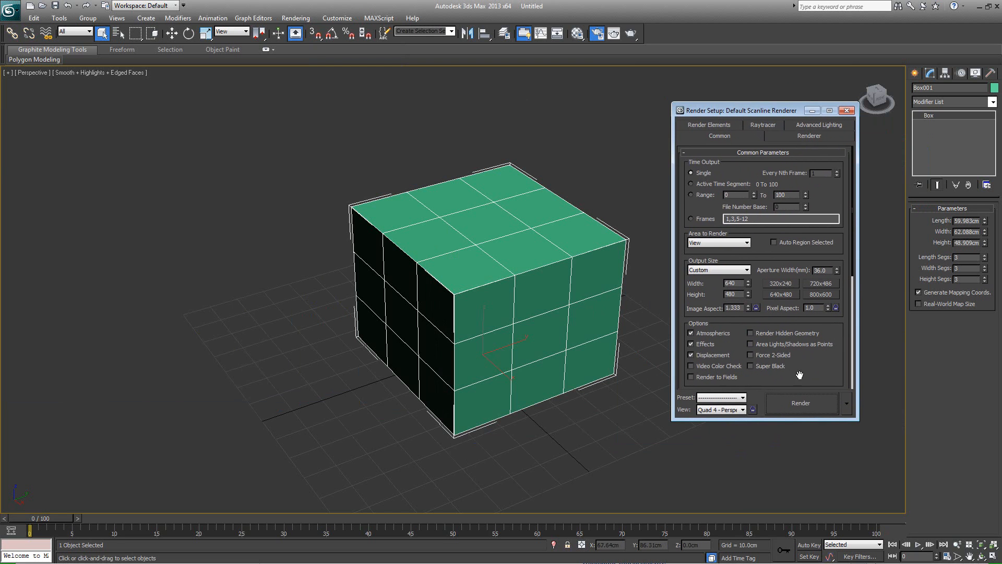
left_click(805, 402)
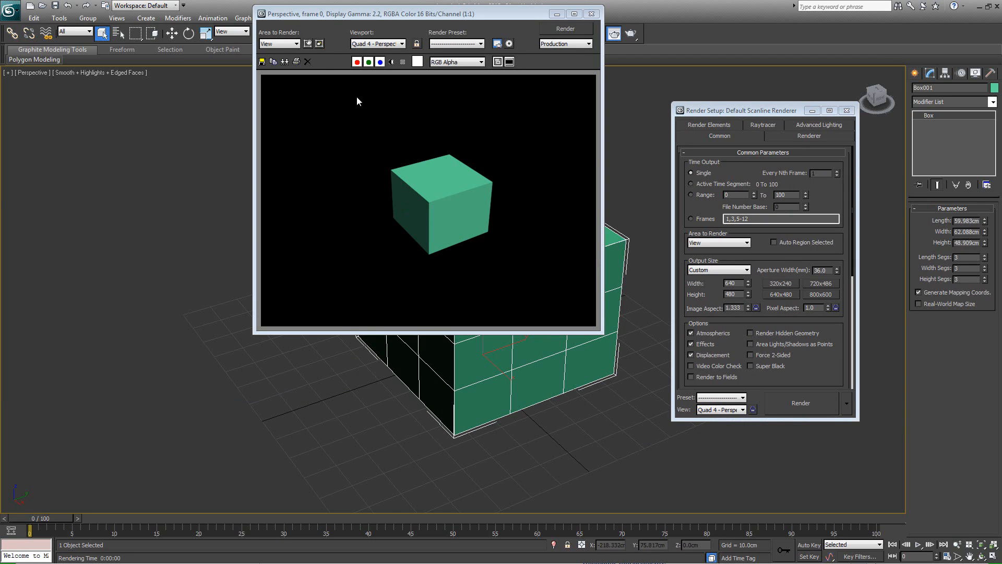
- Examine the options for saving the rendered image, including the Desktop location and the available file formats, without saving it
left_click(262, 61)
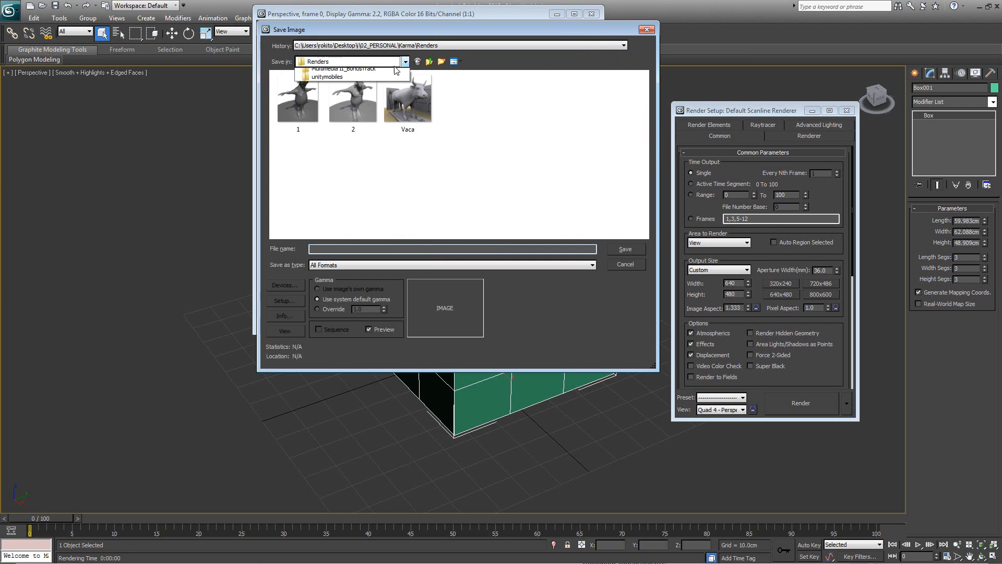
left_click(404, 62)
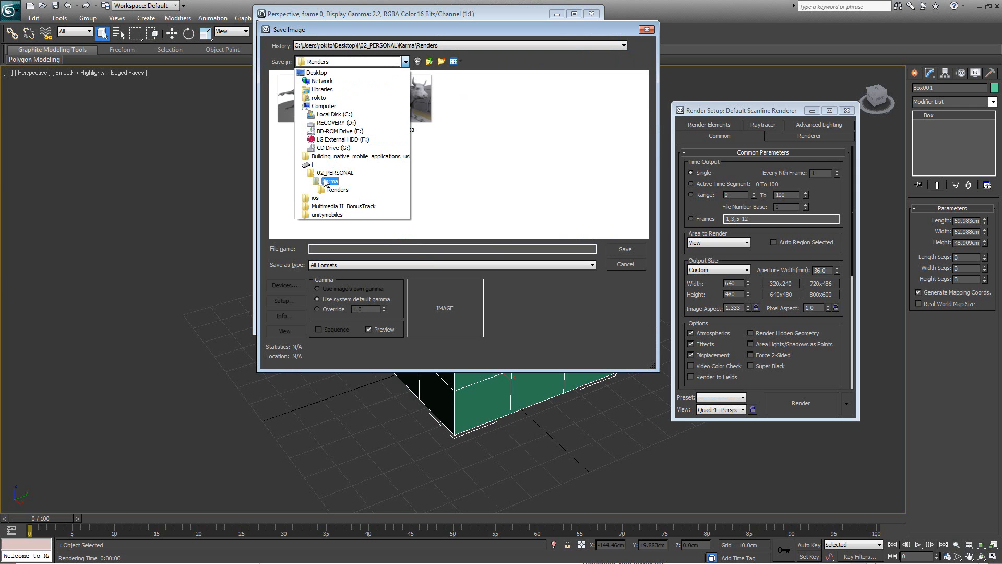
left_click(318, 73)
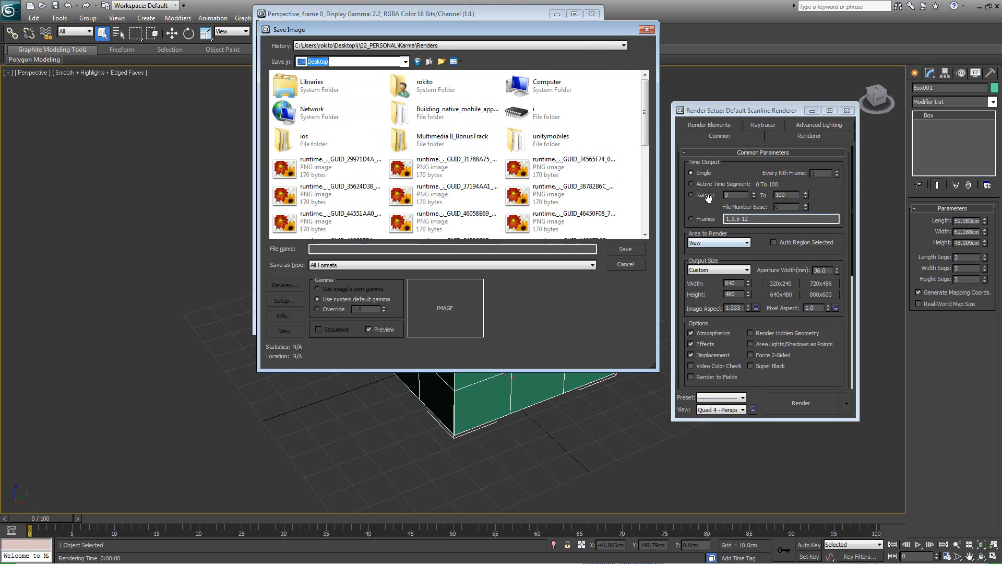
left_click(434, 248)
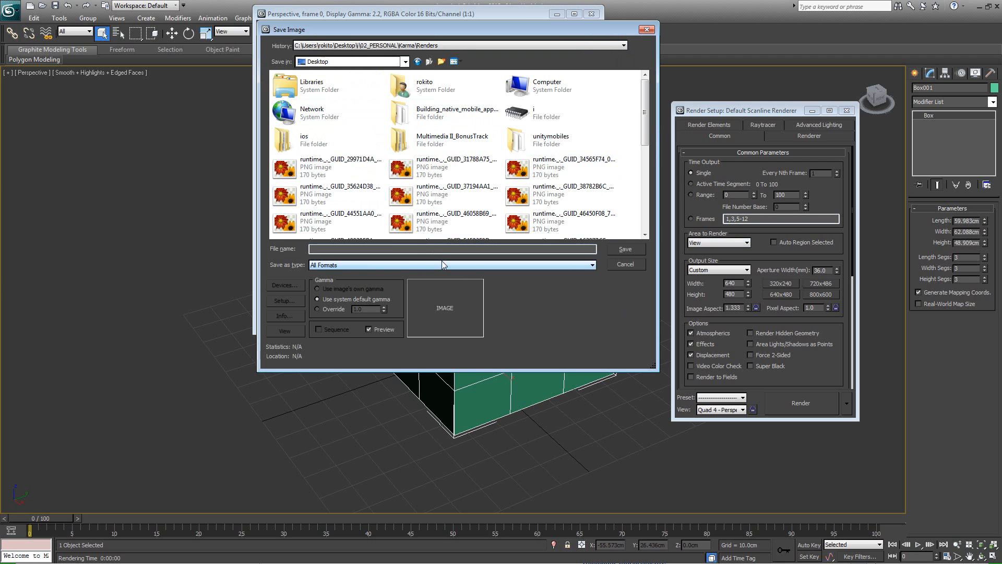
left_click(442, 265)
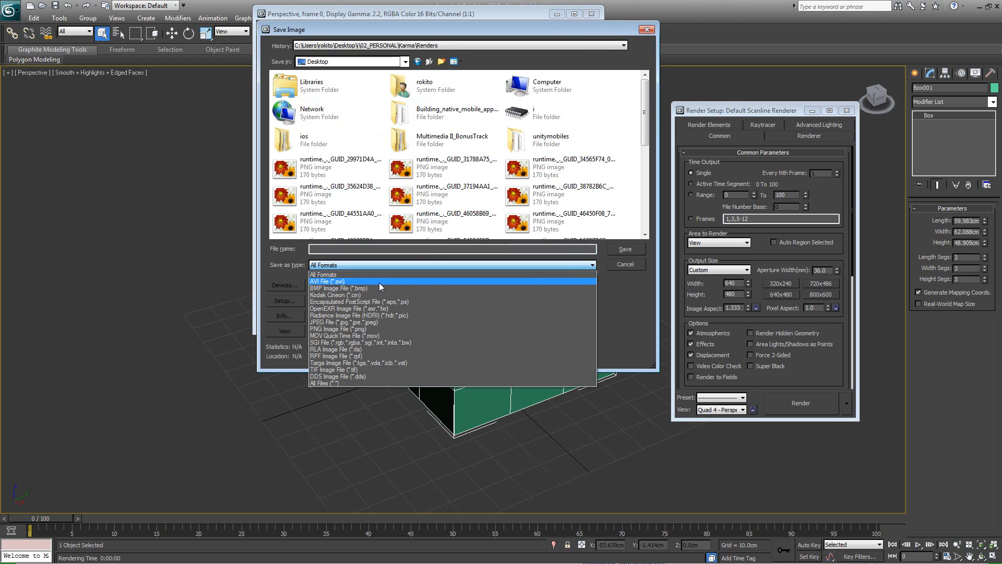
left_click(624, 272)
left_click(625, 265)
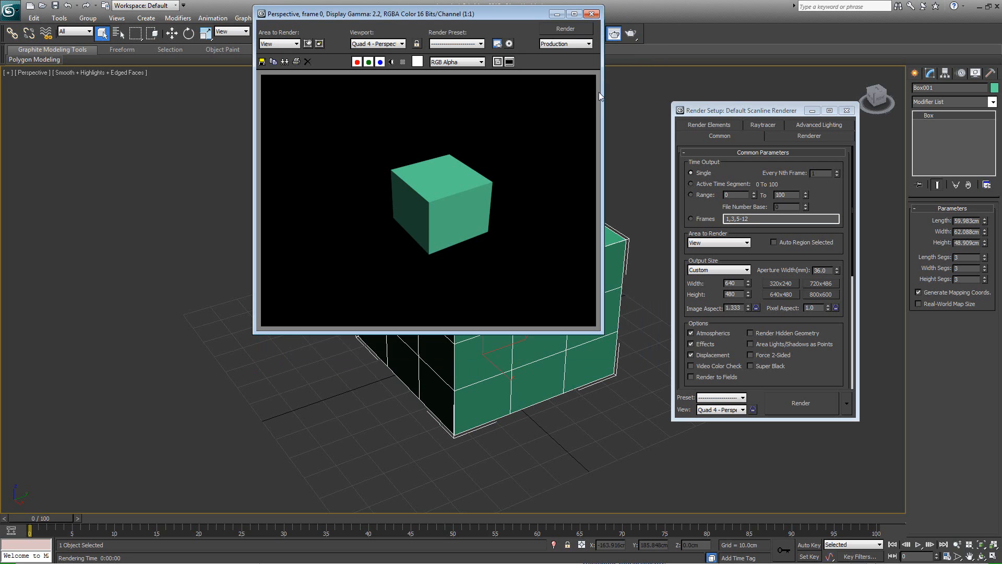
- Set the render output size to 800 by 800, render the Perspective view and close the rendered frame
left_click(589, 15)
left_click_drag(742, 108, 734, 97)
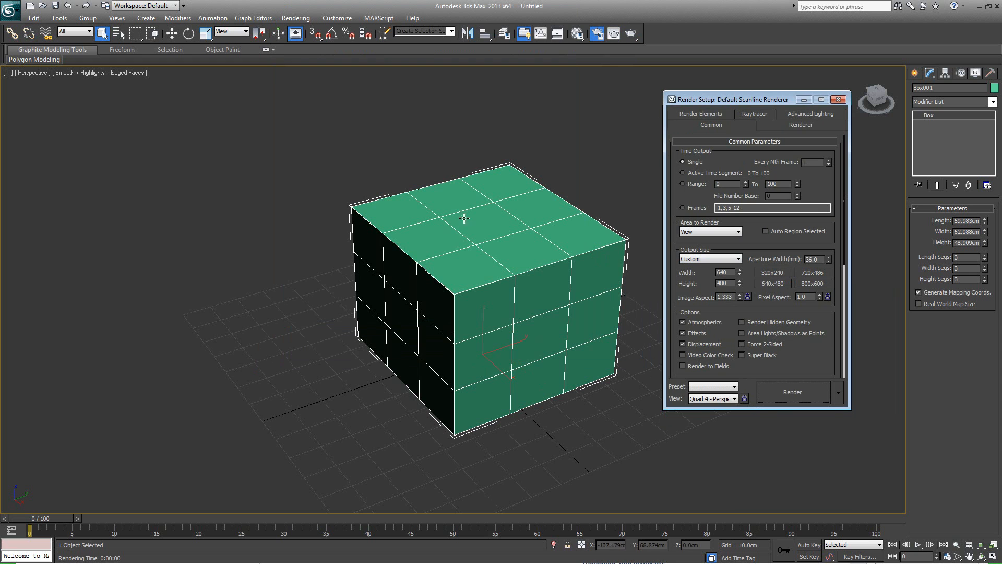
double_click(731, 272)
type("800")
key("Tab")
type("800")
left_click(789, 393)
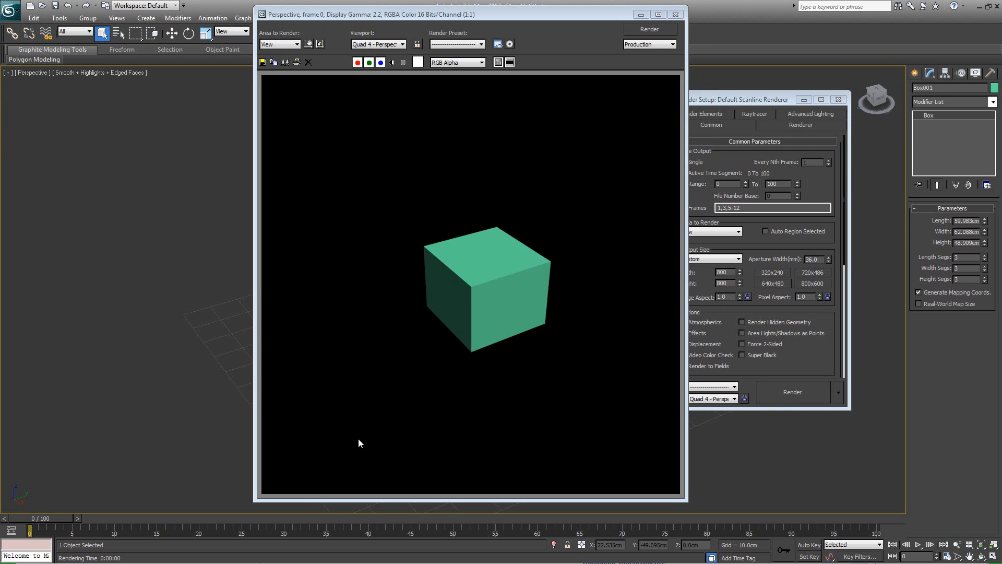
left_click(642, 15)
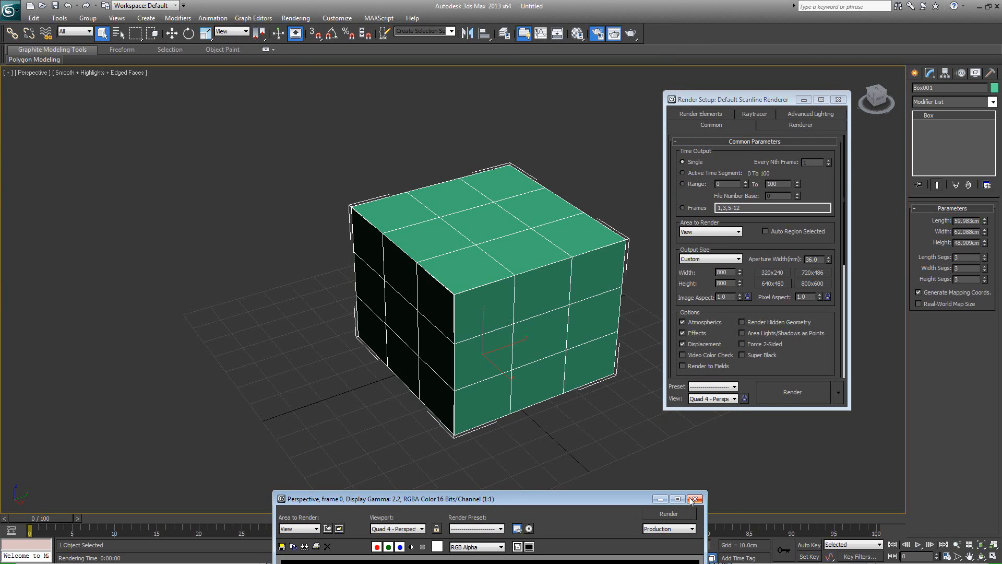
left_click(693, 498)
- Show safe frames in the Perspective viewport and check how they crop the box at different view distances
middle_click_drag(490, 242, 462, 242)
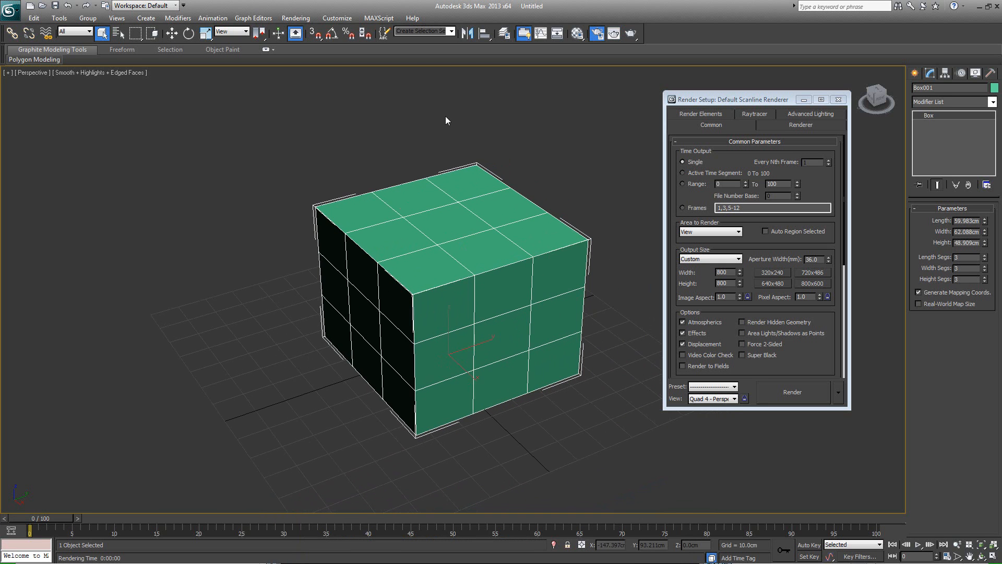
middle_click_drag(452, 166, 457, 170)
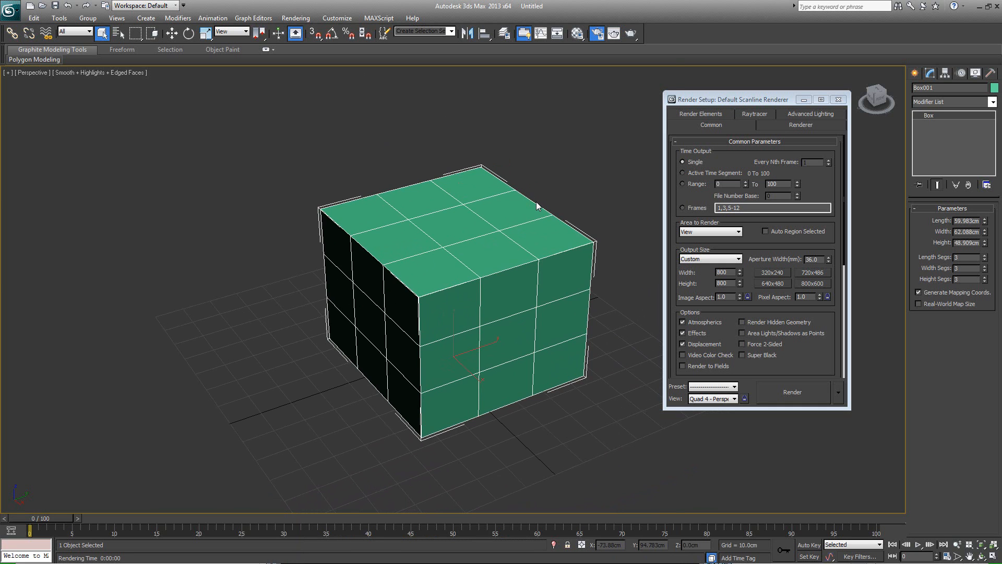
scroll(537, 205, "down", 4)
left_click_drag(684, 99, 752, 170)
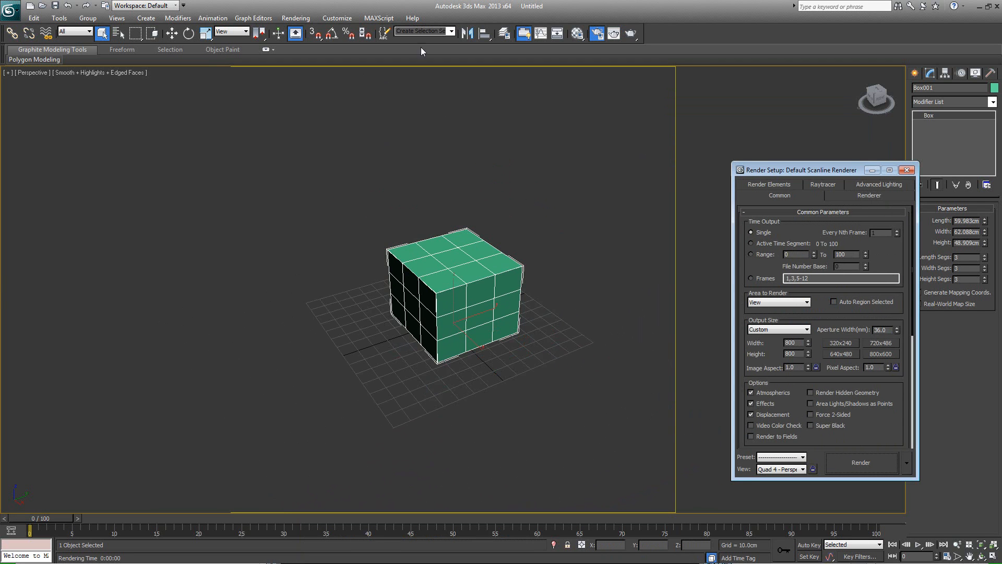
middle_click_drag(447, 199, 451, 194)
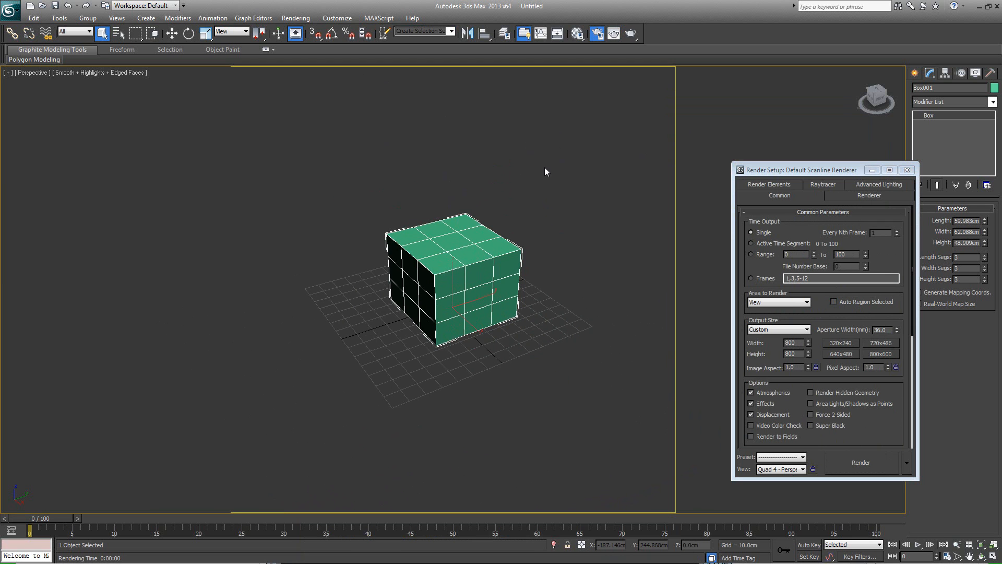
scroll(483, 275, "up", 5)
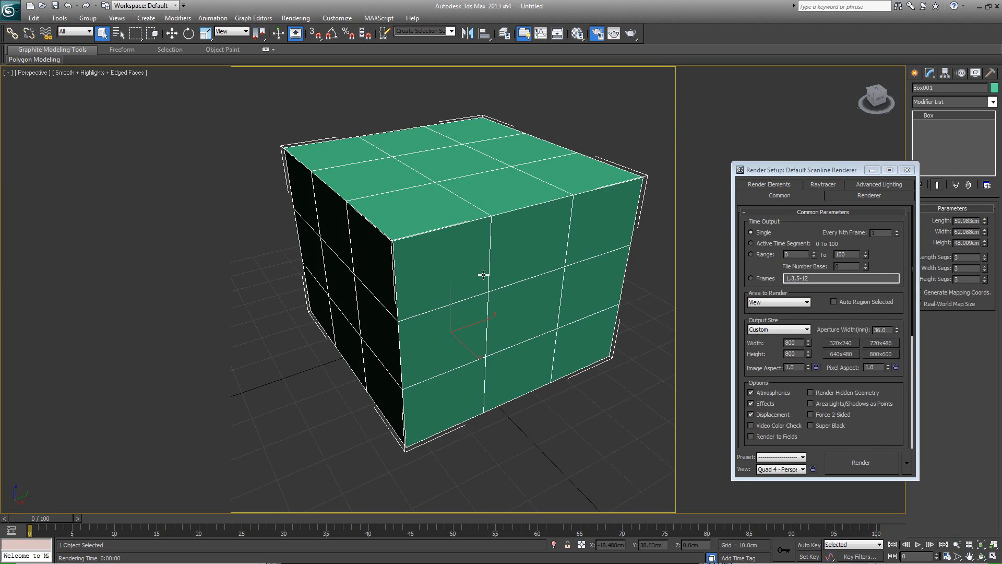
scroll(483, 274, "up", 3)
middle_click_drag(481, 275, 474, 311)
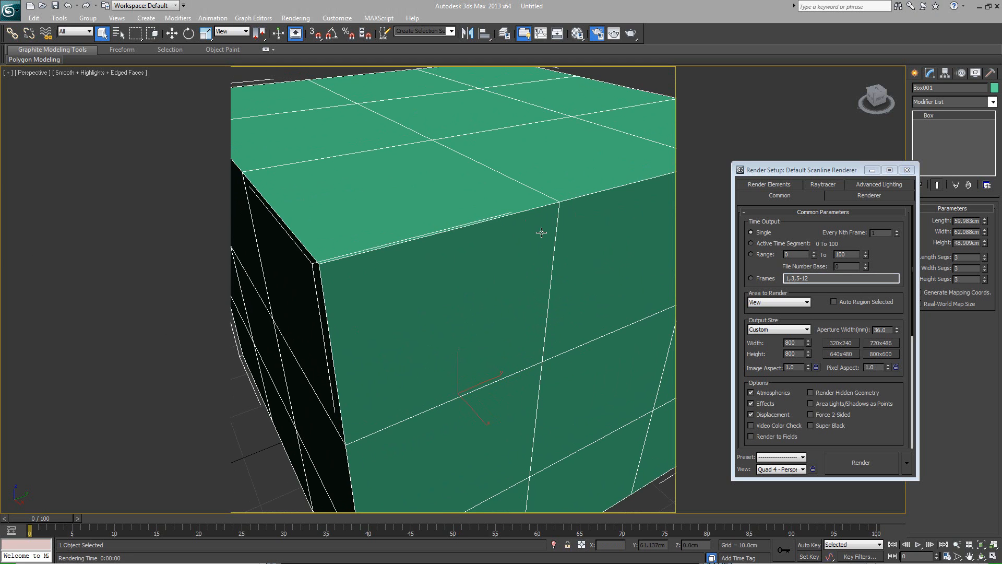
- Enable the Action Safe and Title Safe frames in the Perspective viewport's configuration
left_click(336, 19)
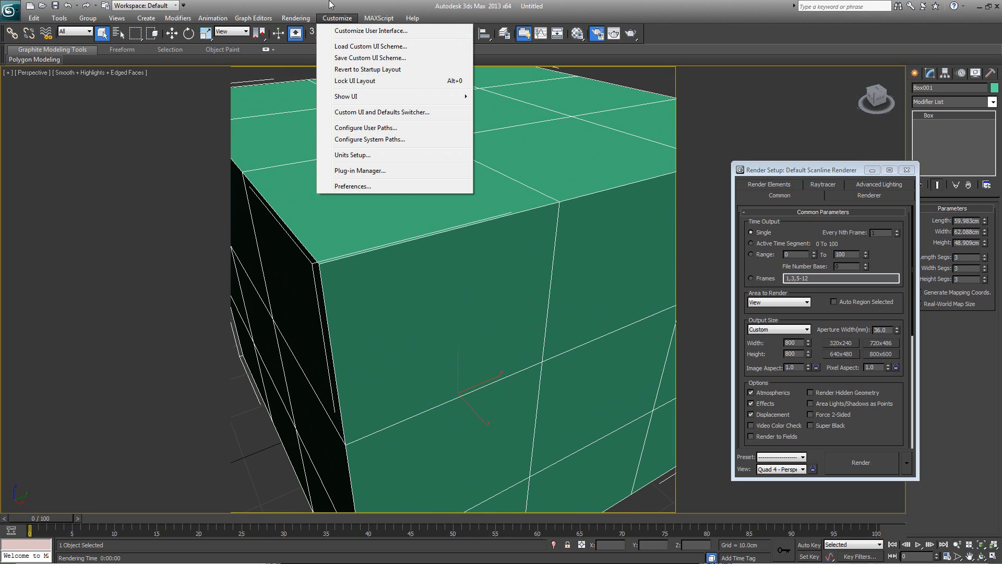
left_click(329, 2)
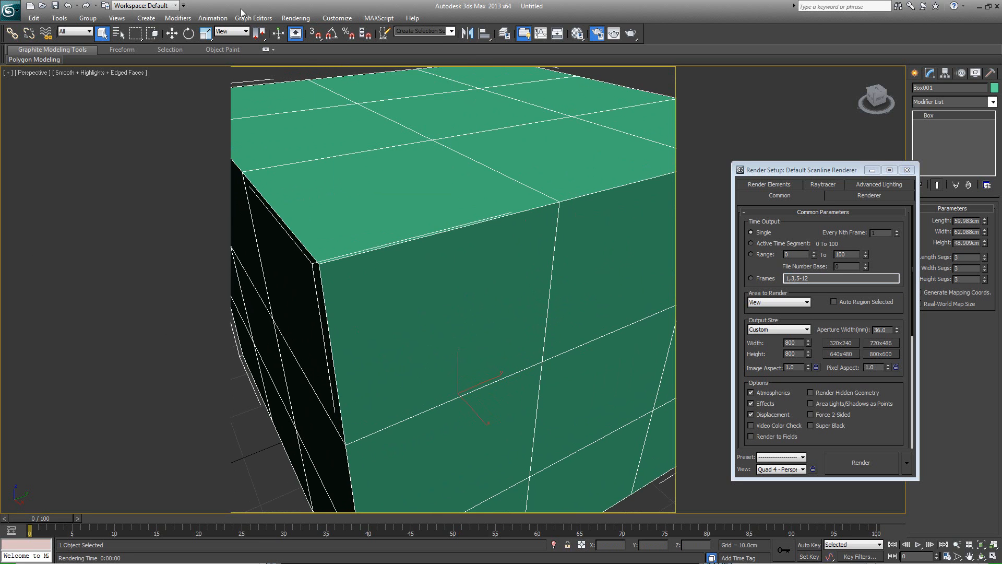
left_click(9, 73)
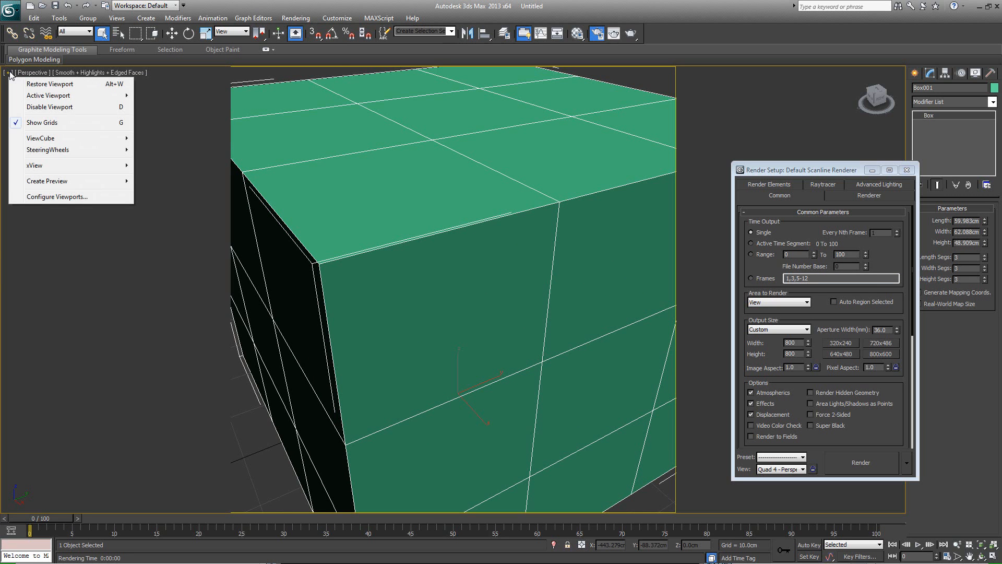
left_click(54, 197)
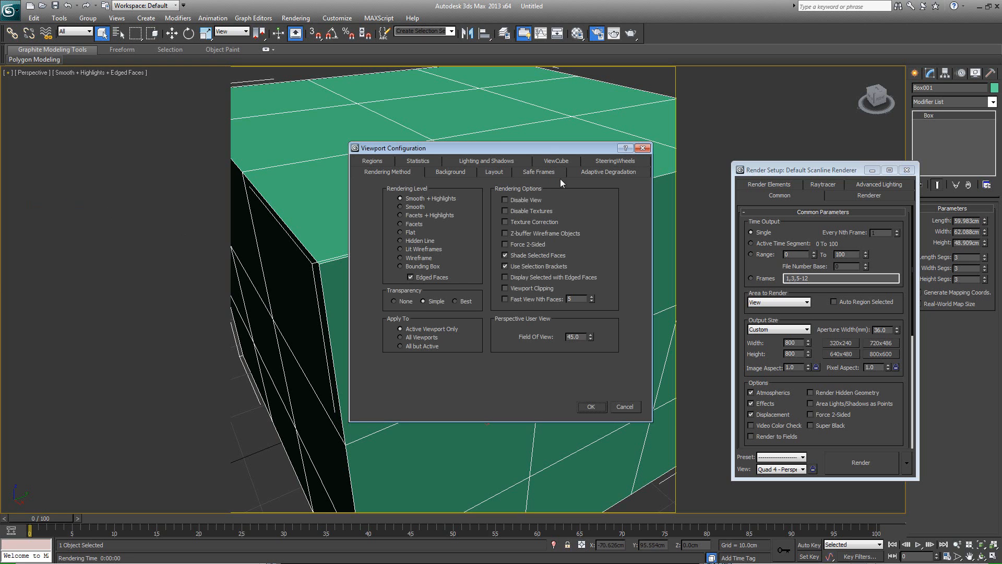
left_click_drag(527, 149, 484, 142)
left_click(493, 168)
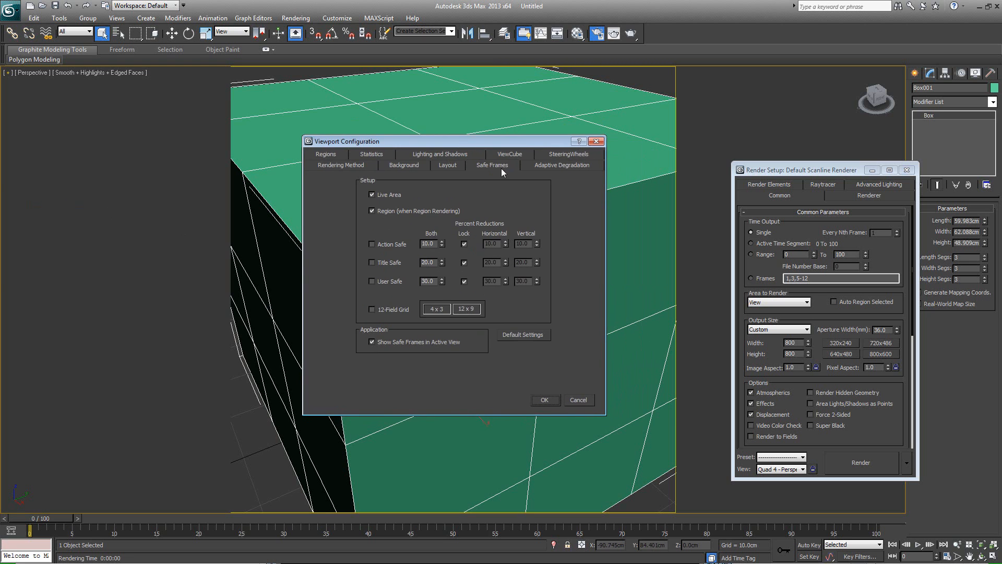
left_click(371, 244)
left_click(371, 262)
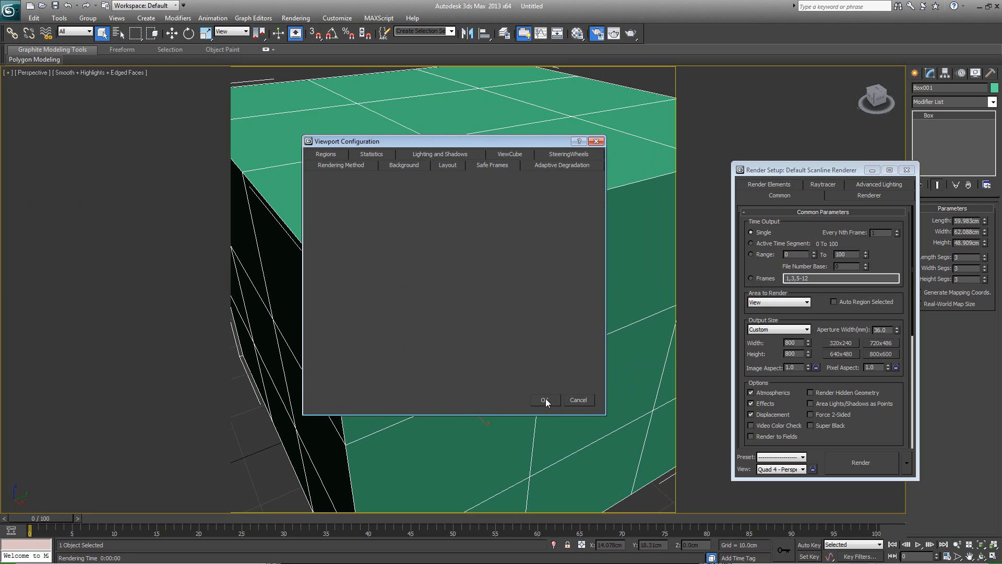
left_click(545, 400)
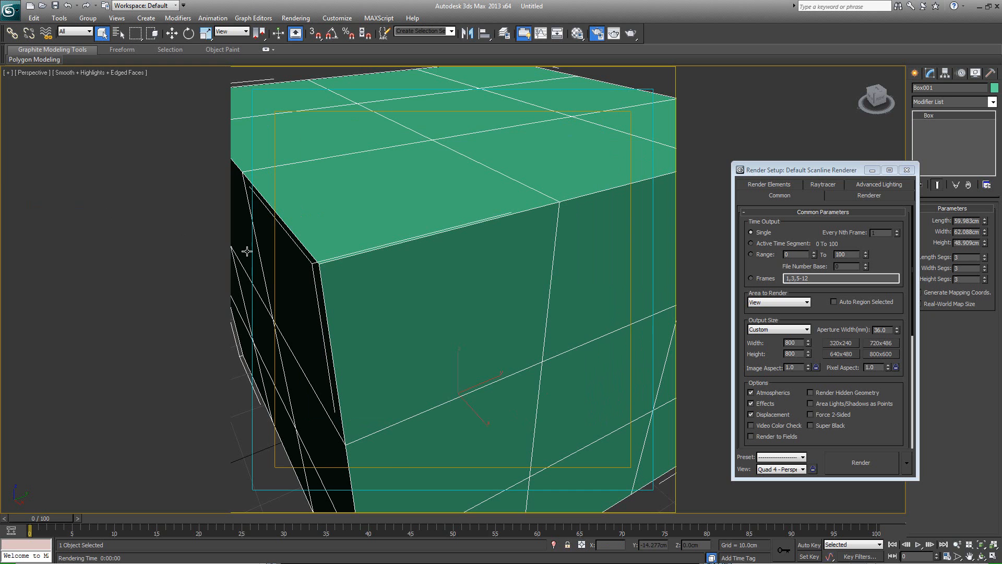
- Frame the box from a new angle so that it fits inside the Perspective viewport's safe frames
scroll(504, 327, "down", 5)
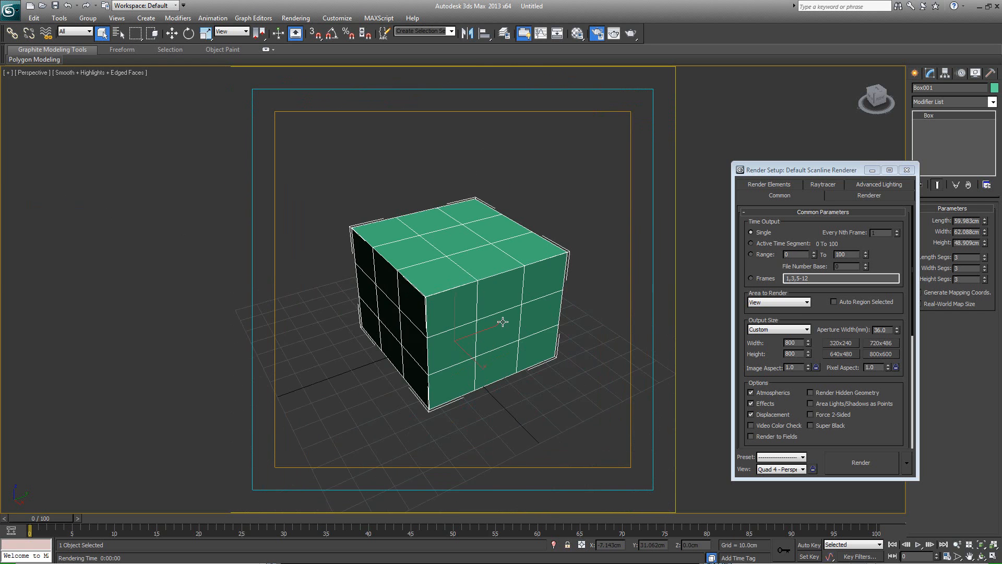
middle_click_drag(497, 302, 449, 288, "alt")
scroll(449, 293, "up", 4)
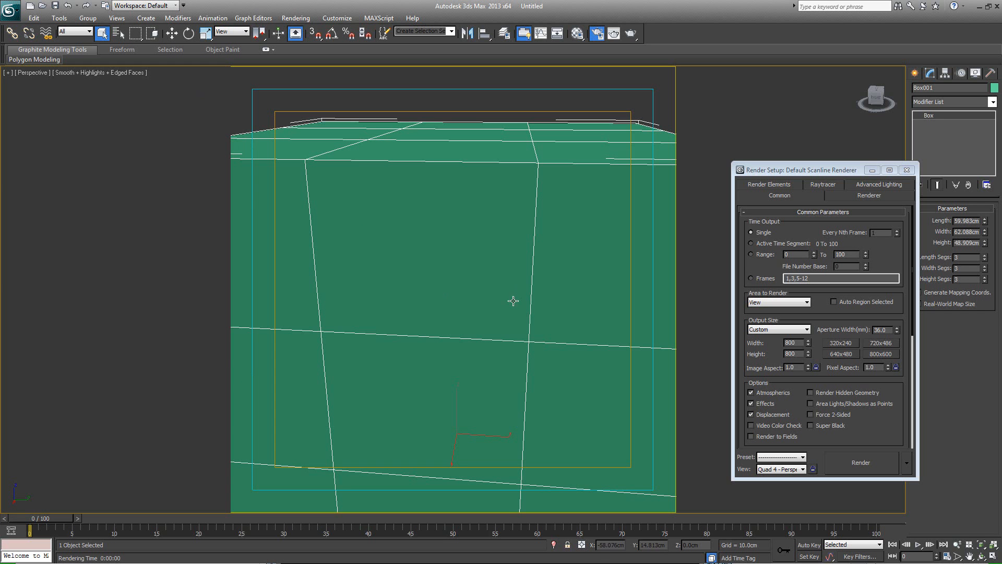
scroll(501, 340, "down", 5)
middle_click_drag(507, 328, 499, 332, "alt")
mouse_move(498, 332)
middle_mouse_down()
mouse_move(501, 322)
mouse_move(508, 333)
middle_mouse_up()
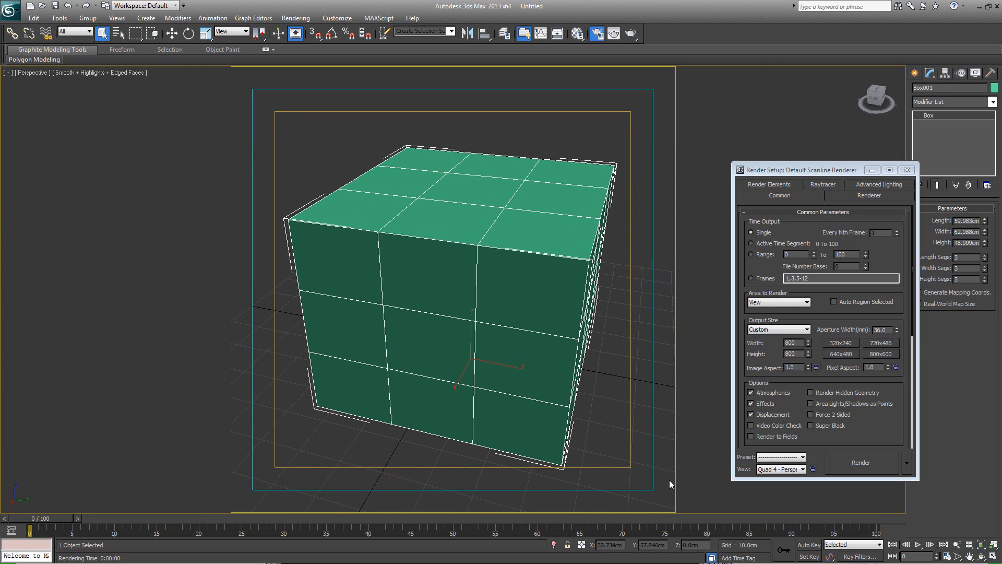
scroll(646, 465, "up", 4)
key("shift+f")
- Deselect the box, render the newly framed Perspective view, and close Render Setup and the rendered frame
left_click(857, 157)
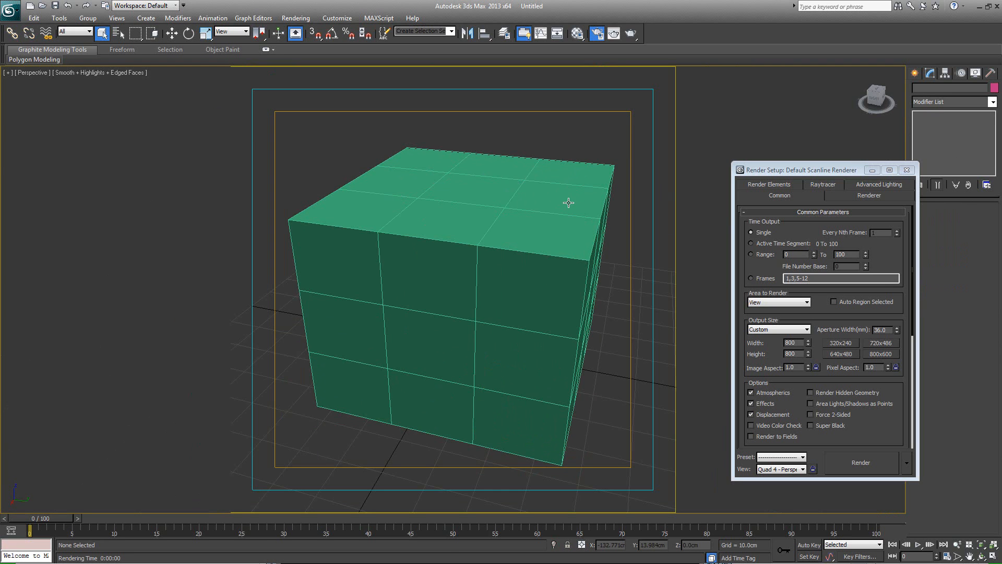
left_click(869, 462)
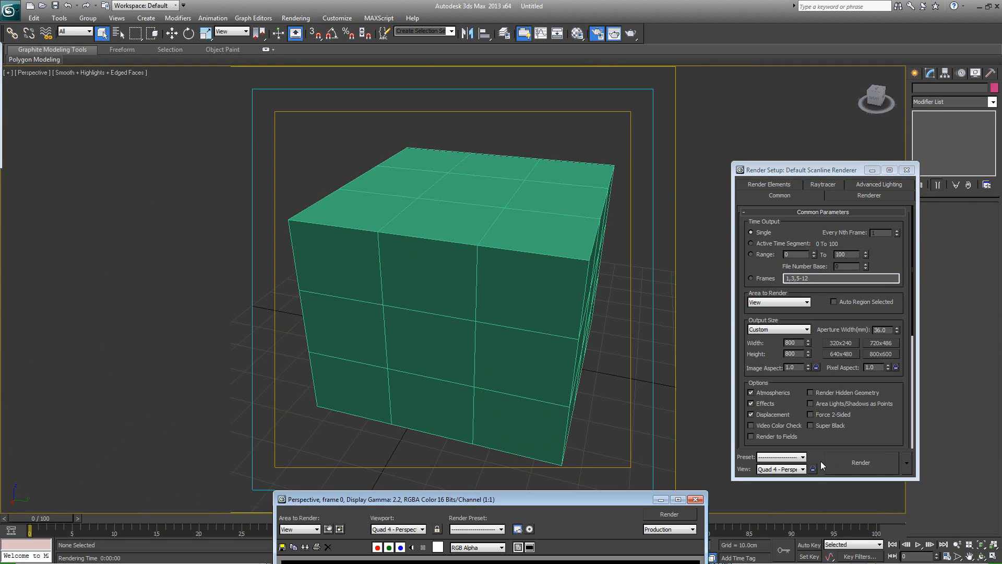
left_click_drag(517, 498, 505, 54)
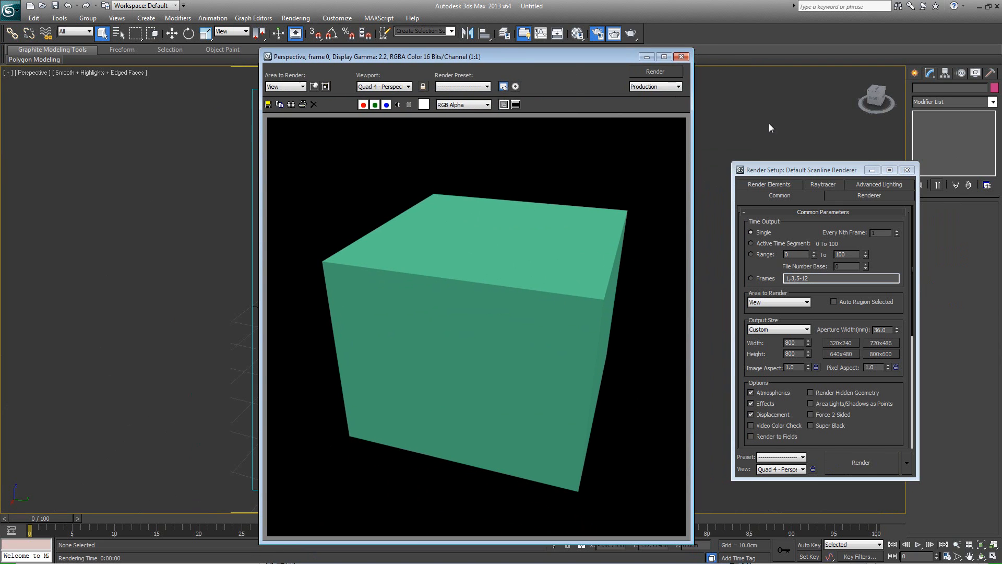
left_click(906, 170)
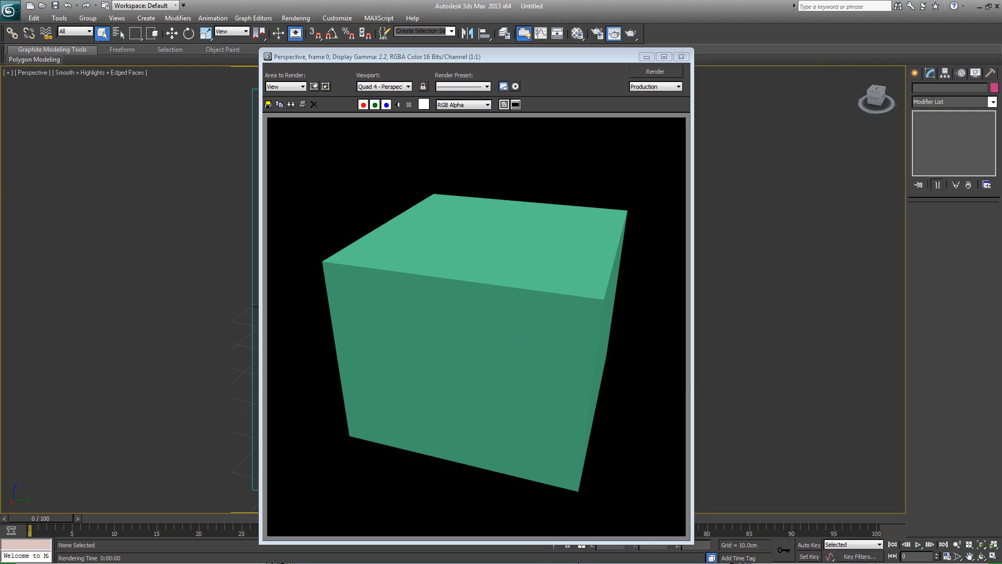
left_click(681, 56)
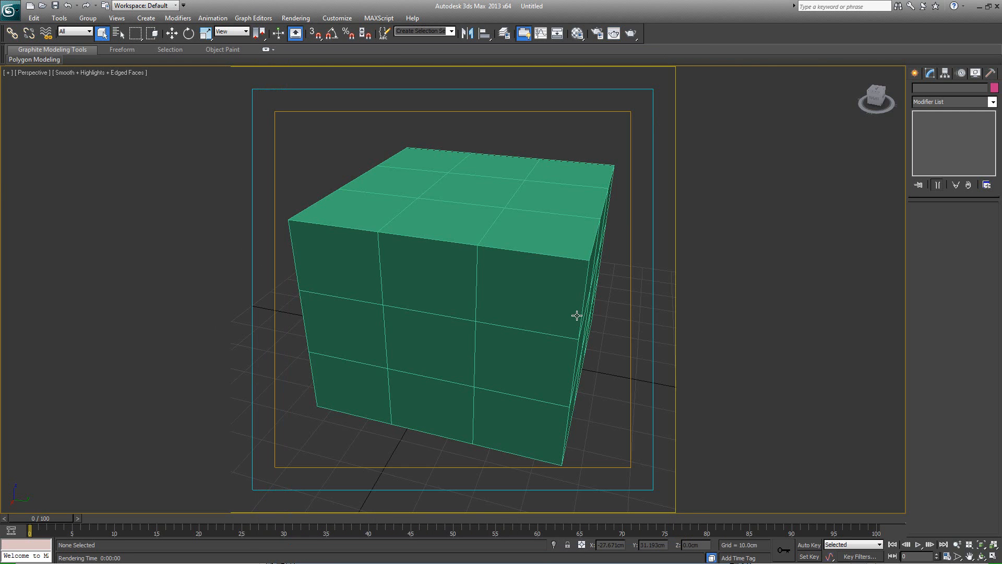
- Set the environment background color to white in the Environment and Effects settings
key("8")
left_click_drag(638, 74, 760, 122)
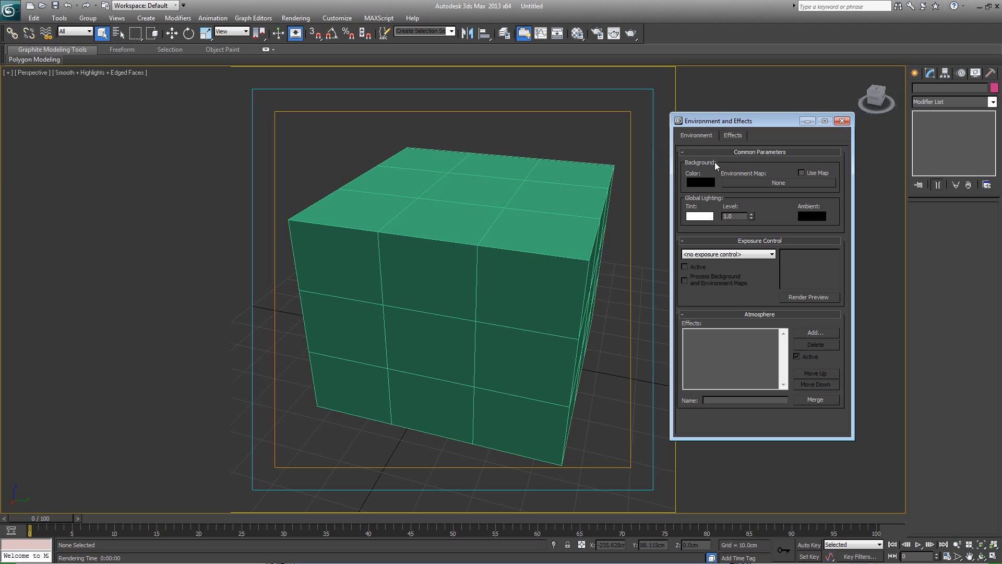
left_click(703, 182)
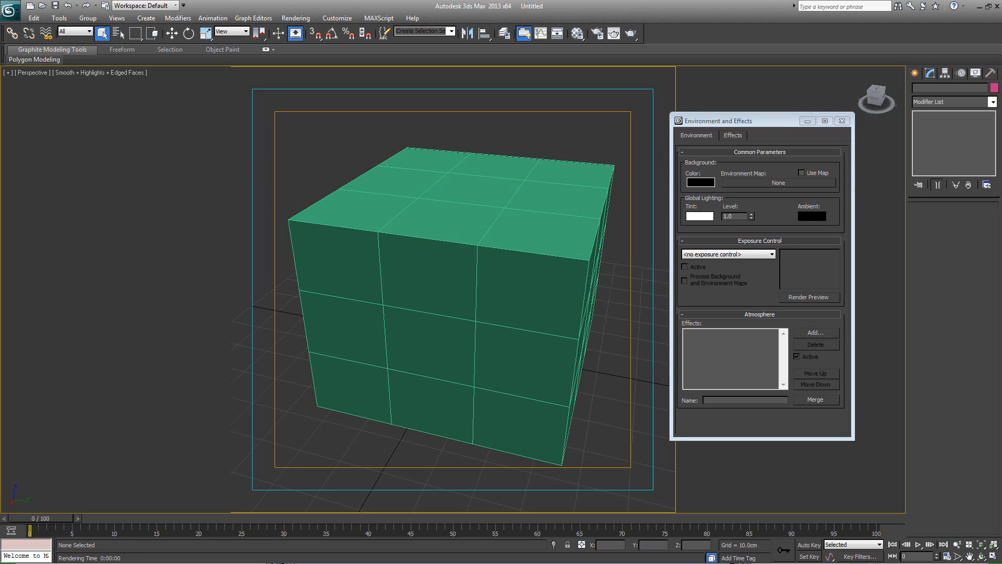
left_click_drag(382, 170, 381, 227)
left_click(458, 235)
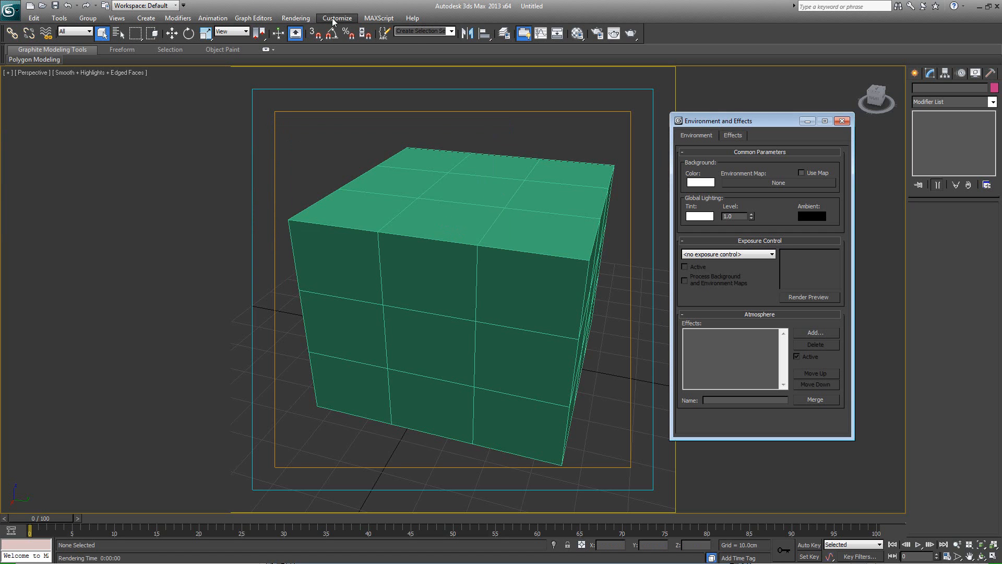
- Render the Perspective view at 800 × 800 with the white background and close the rendered frame
left_click(301, 20)
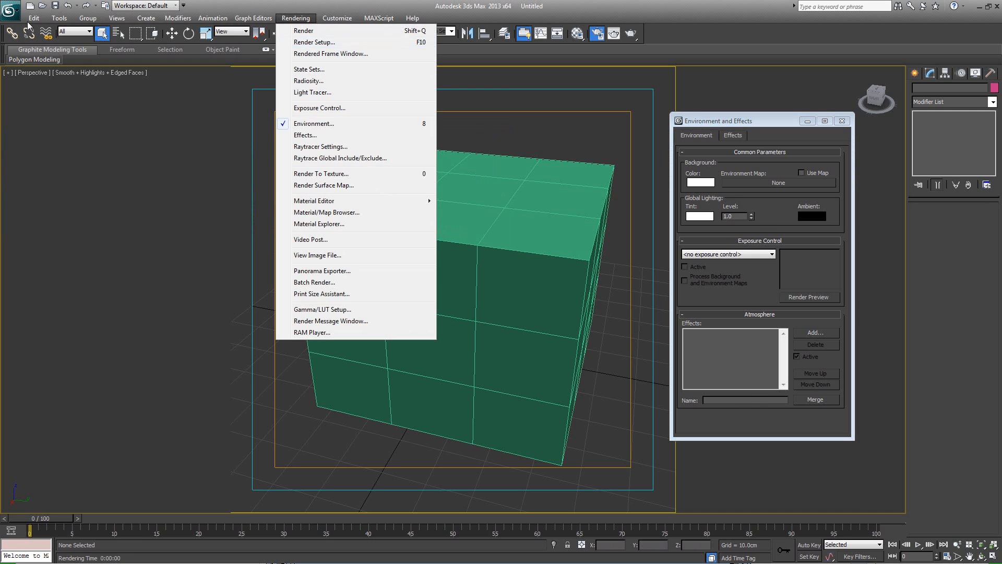
left_click(307, 42)
left_click(861, 462)
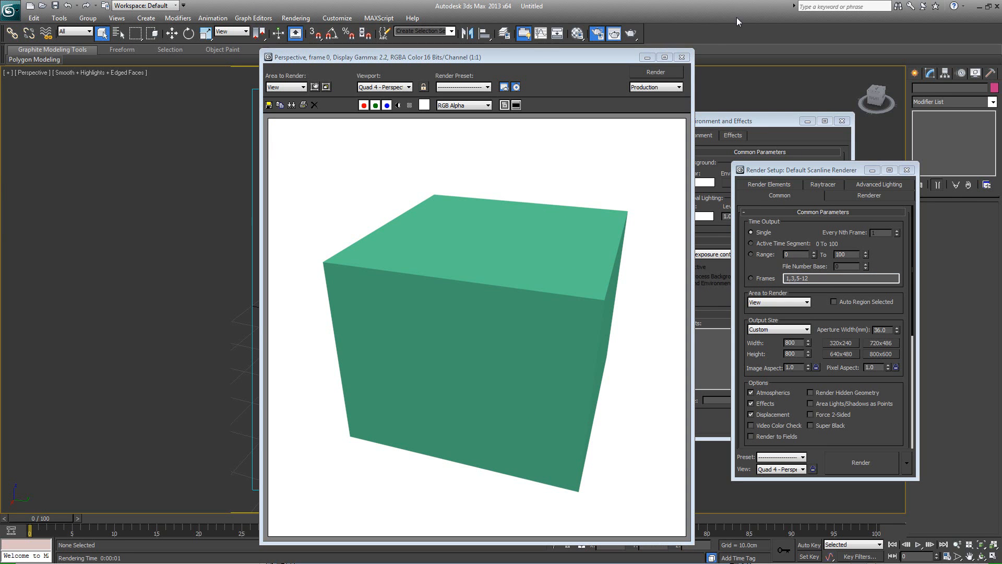
left_click(681, 57)
- Assign a Bitmap as the environment map without choosing an image file
left_click_drag(741, 120, 156, 130)
left_click(203, 196)
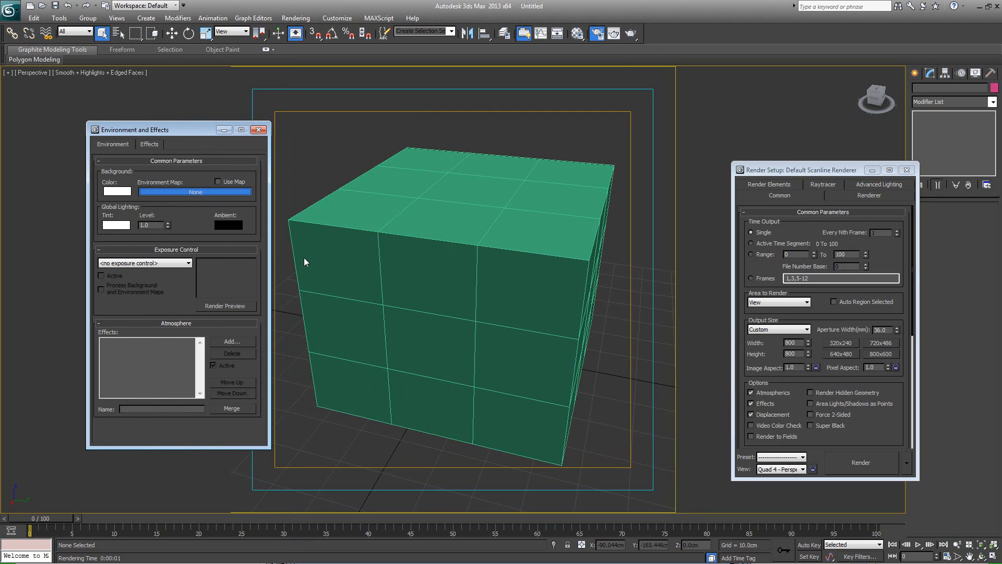
double_click(405, 167)
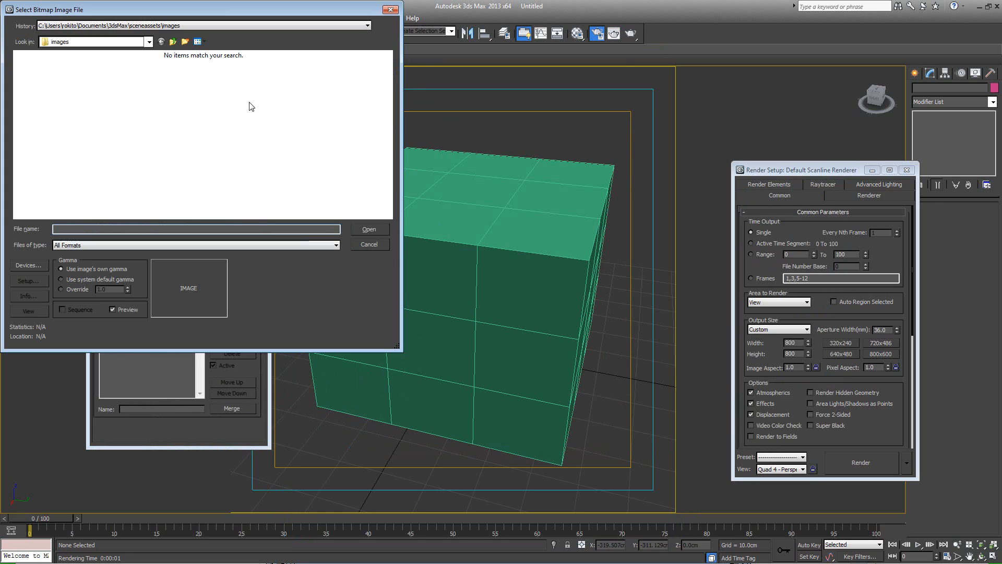
left_click(369, 244)
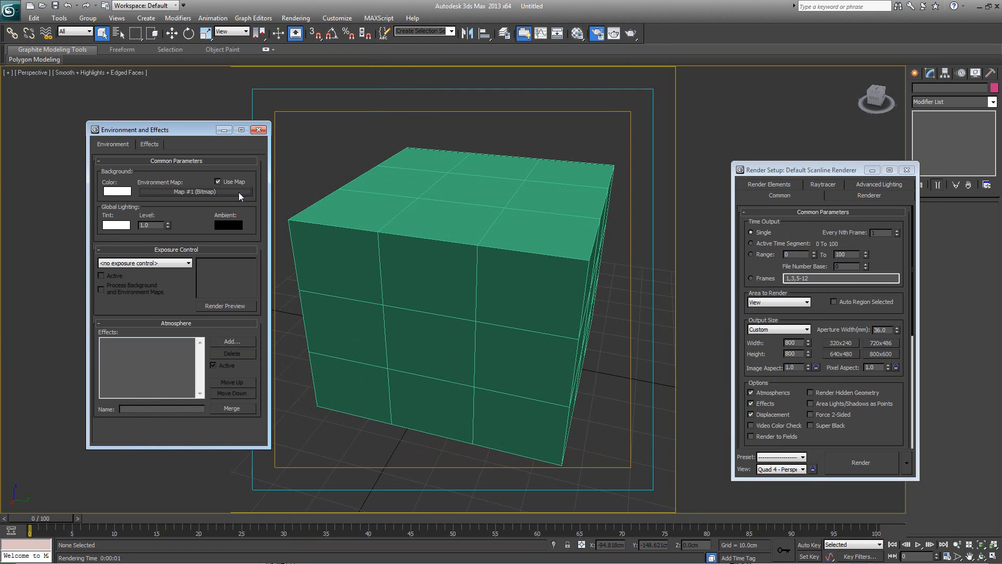
- Clear the Bitmap from the environment map slot and close Environment and Effects
right_click(195, 190)
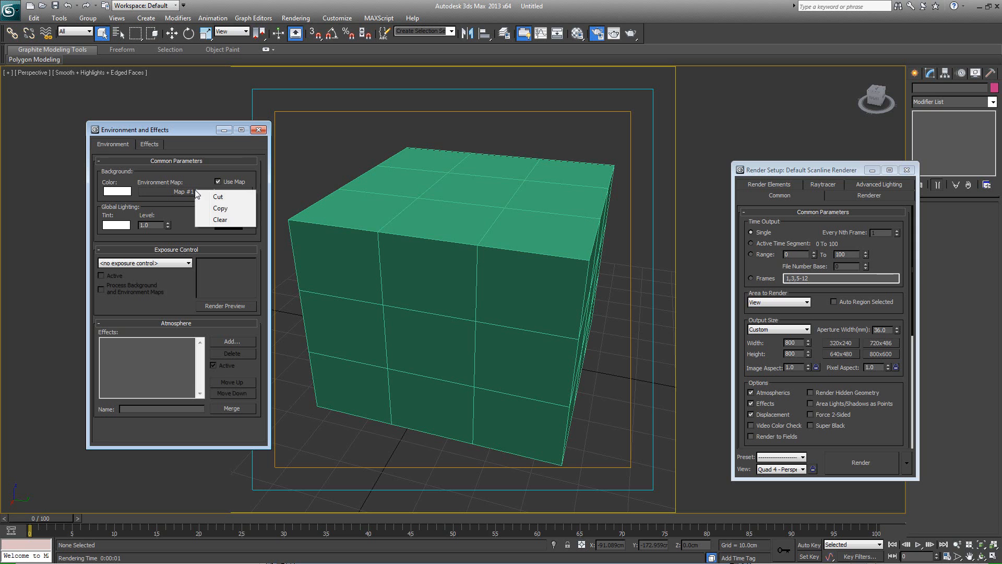
left_click(221, 220)
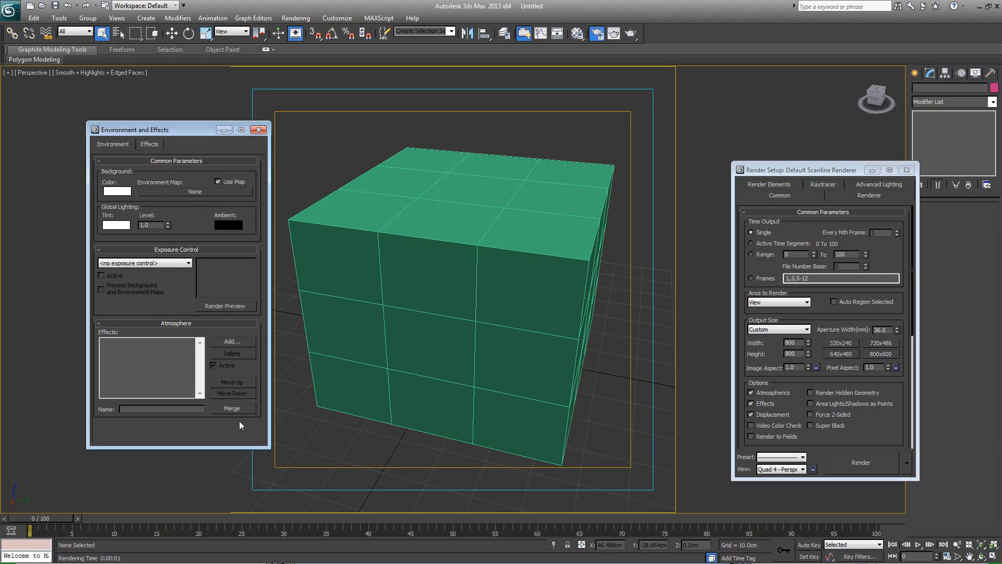
left_click(260, 129)
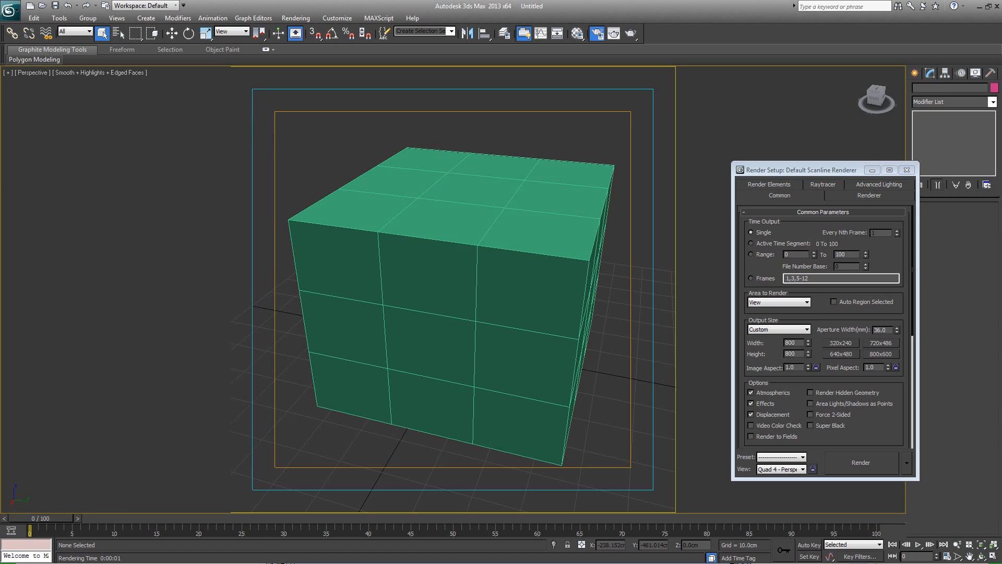
- With the box selected, hide the Perspective viewport's safe frames and minimize the Render Setup window
left_click(464, 229)
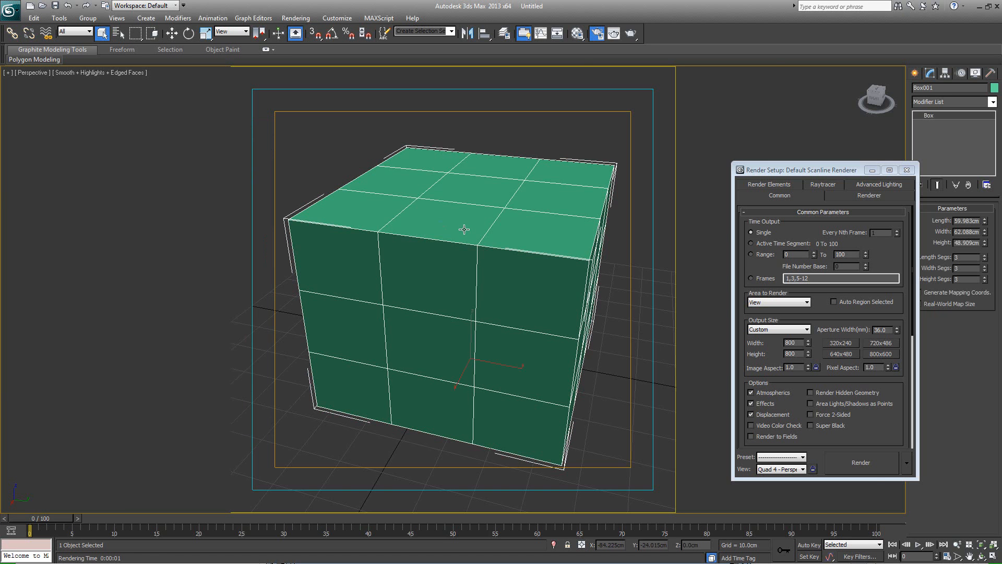
scroll(464, 229, "up", 3)
scroll(465, 225, "down", 6)
scroll(466, 221, "up", 2)
scroll(466, 221, "down", 4)
scroll(466, 222, "up", 2)
scroll(466, 222, "up", 2)
scroll(466, 222, "down", 4)
left_click(872, 170)
- Pan the view far away from the selected box, zoom extents back onto it, and orbit around it
middle_click_drag(421, 307, 829, 422)
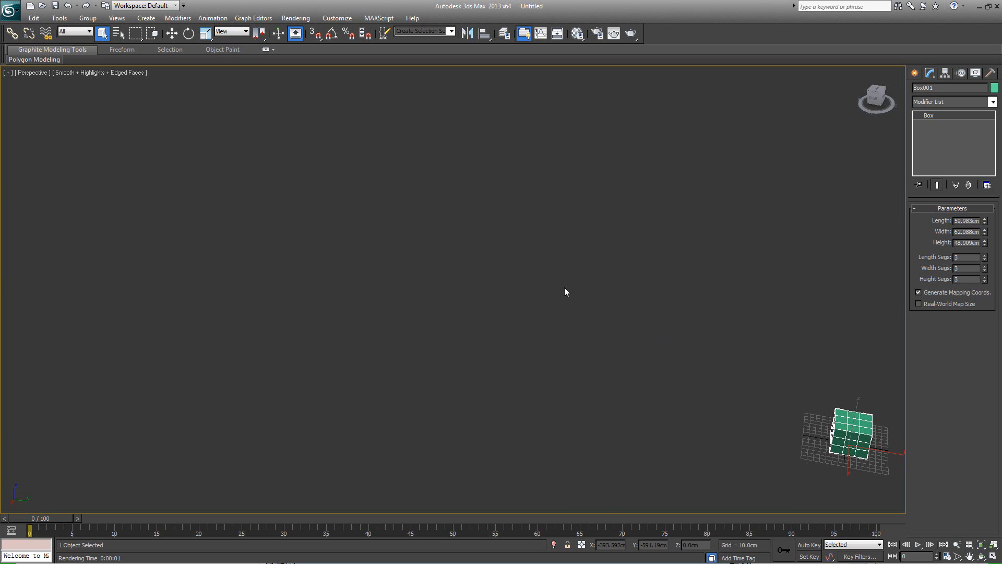
key("z")
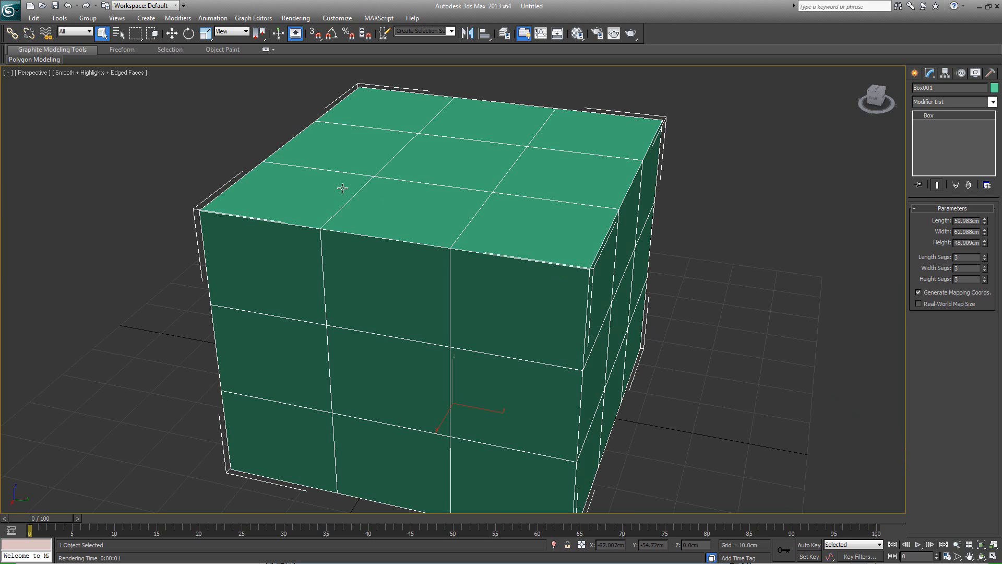
scroll(376, 206, "down", 8)
scroll(376, 206, "up", 5)
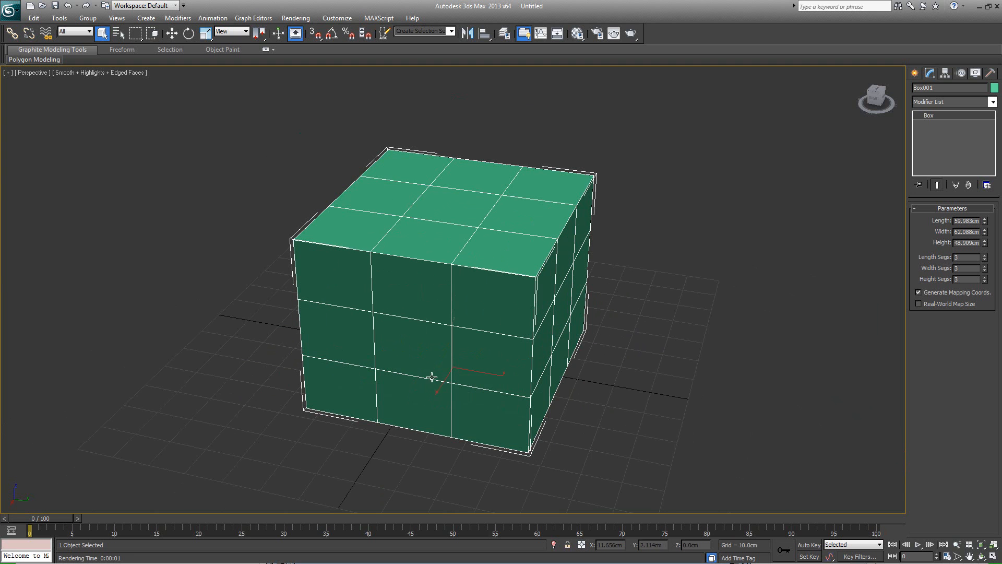
middle_click_drag(484, 334, 494, 387, "alt")
middle_click_drag(427, 347, 463, 336, "alt")
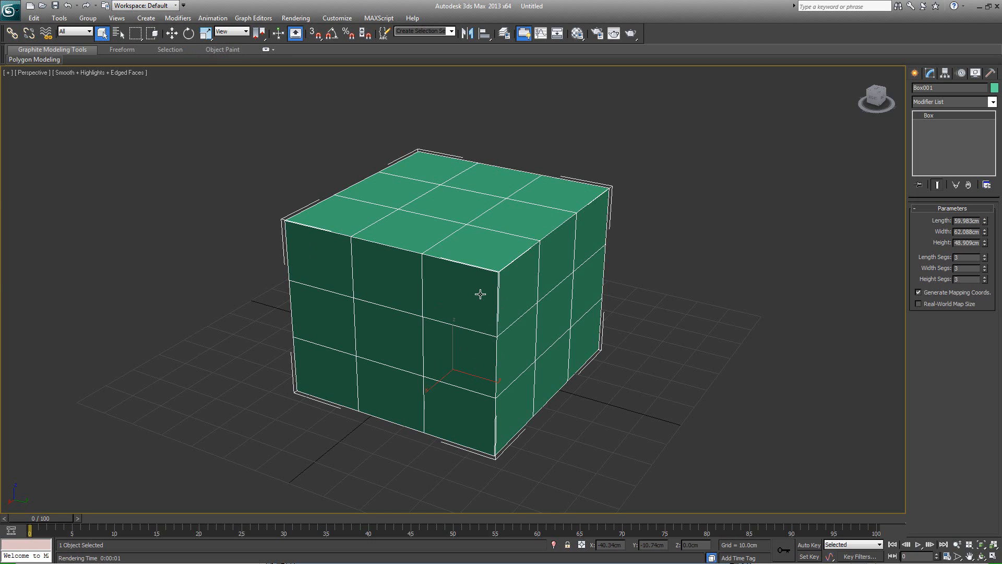
- Move the box in the XY plane to about X -0.8 cm, Y -2.1 cm, and try rotating it about its Z axis
key("w")
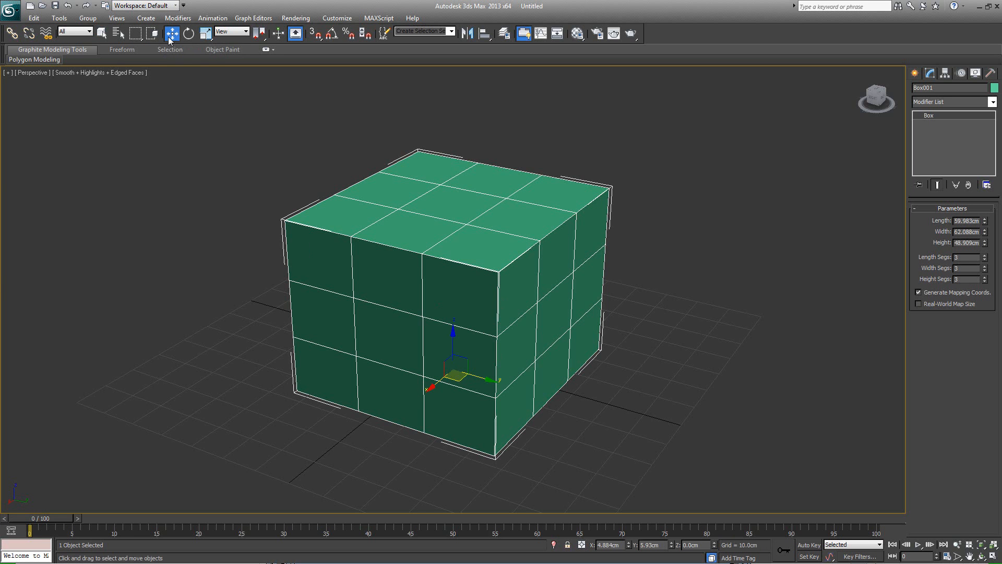
mouse_move(456, 374)
left_mouse_down()
mouse_move(420, 383)
mouse_move(447, 362)
left_mouse_up()
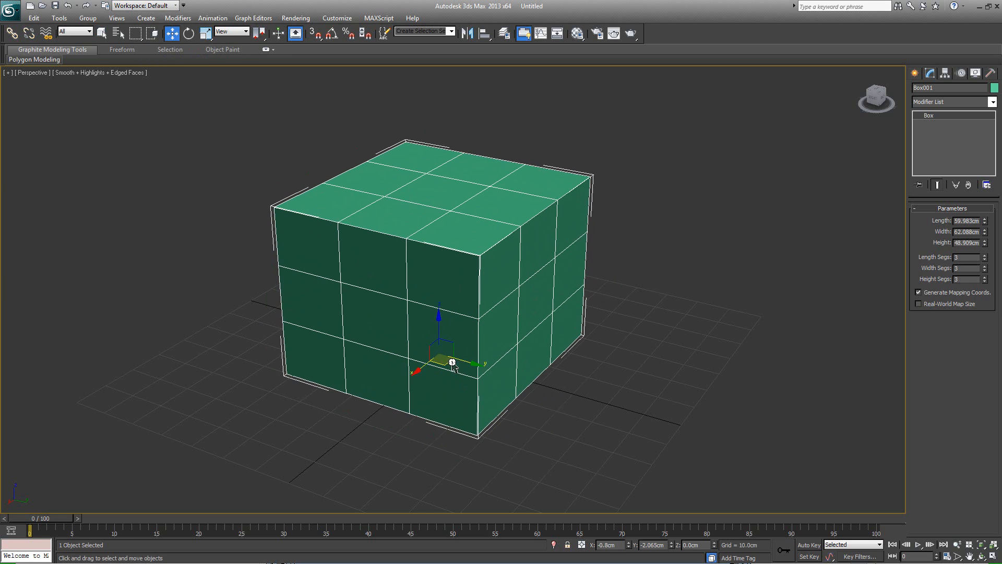
key("e")
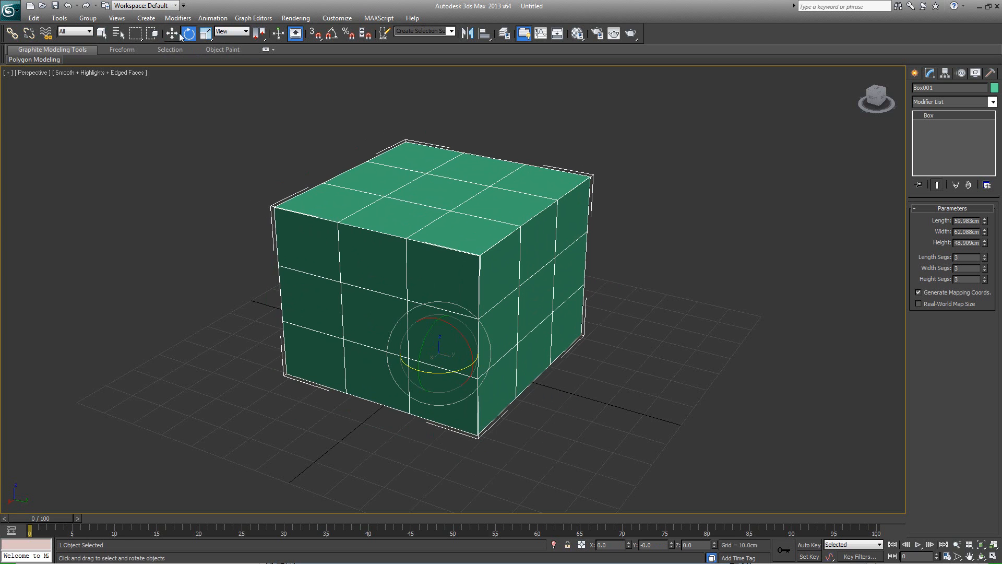
left_click_drag(445, 372, 515, 382)
right_click(460, 360)
- Scale the box uniformly to about 80%, cycle through the scale modes back to uniform, and deselect the box
key("r")
key("r")
key("ctrl+z")
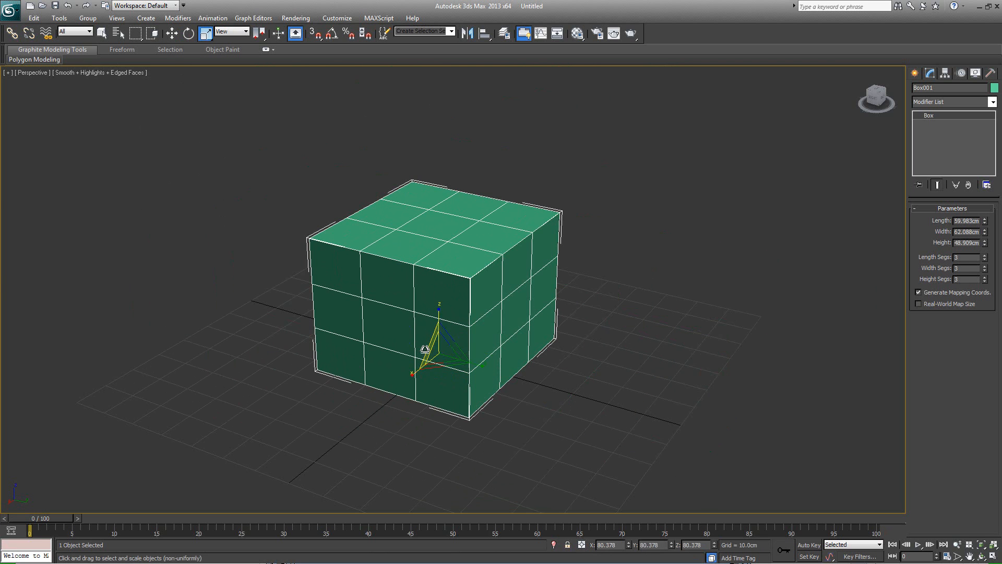
key("r")
key("r")
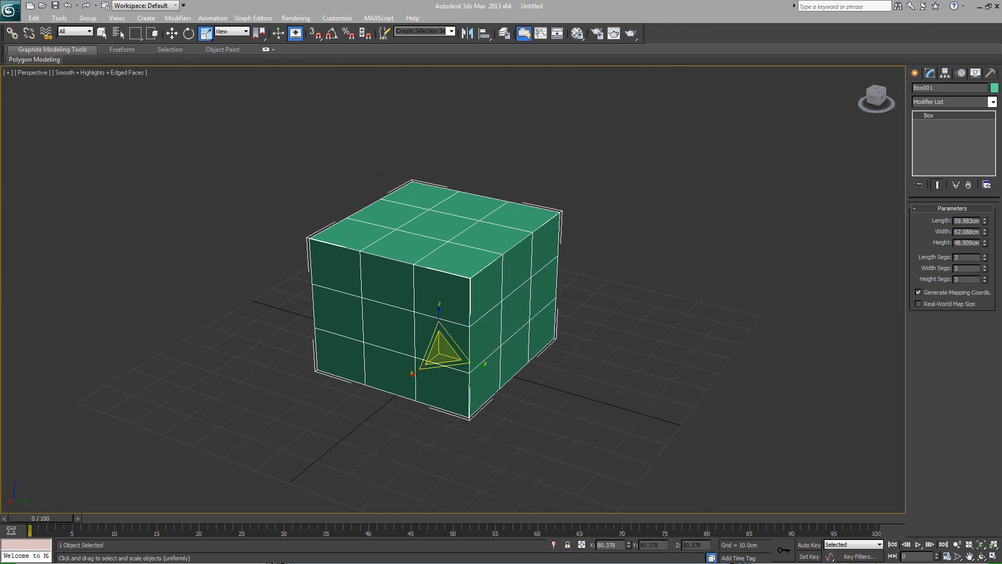
left_click(506, 150)
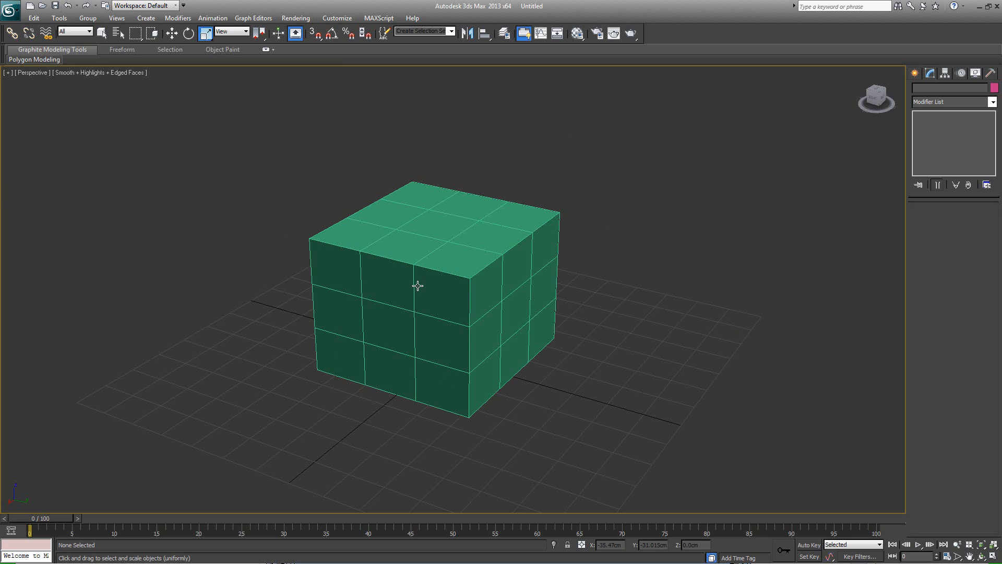
- Open the display driver selection from the viewport preferences
middle_click_drag(505, 239, 510, 243)
scroll(511, 243, "up", 3)
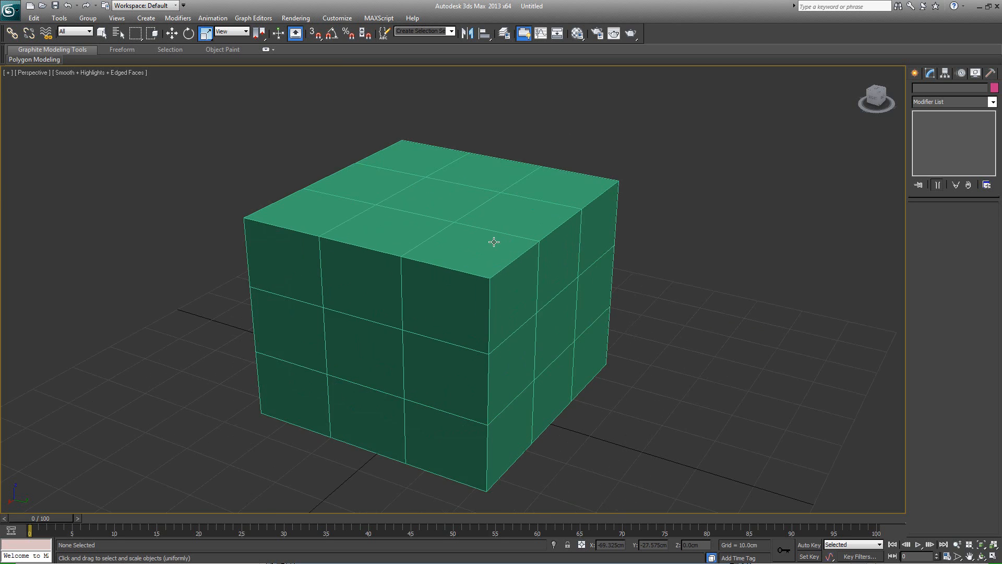
left_click(337, 19)
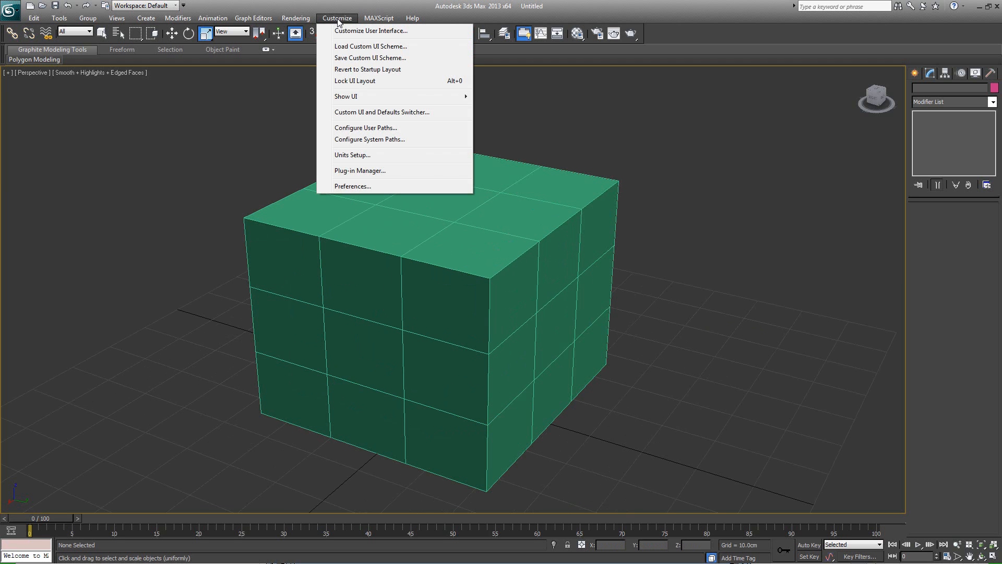
left_click(349, 186)
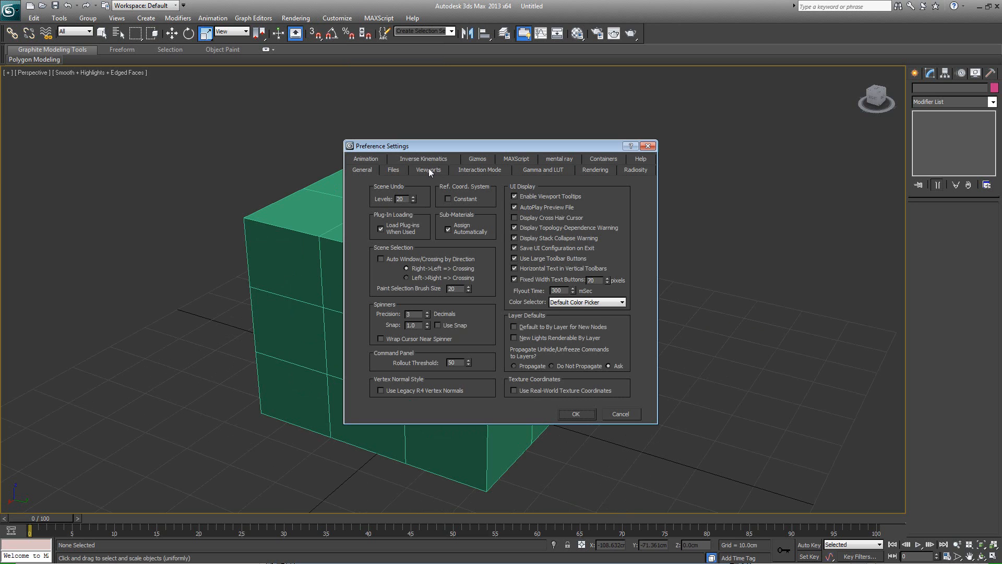
left_click(429, 170)
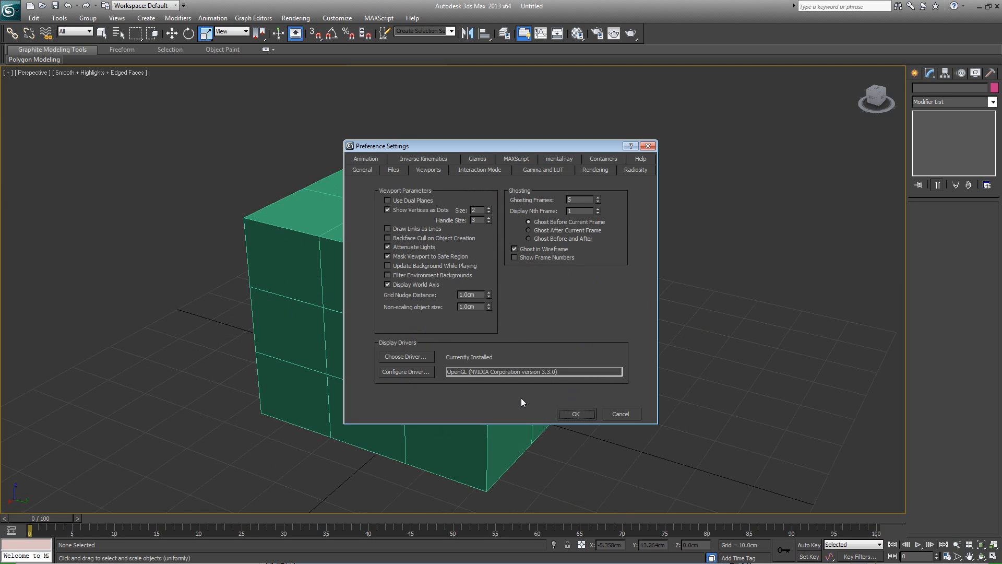
left_click(403, 356)
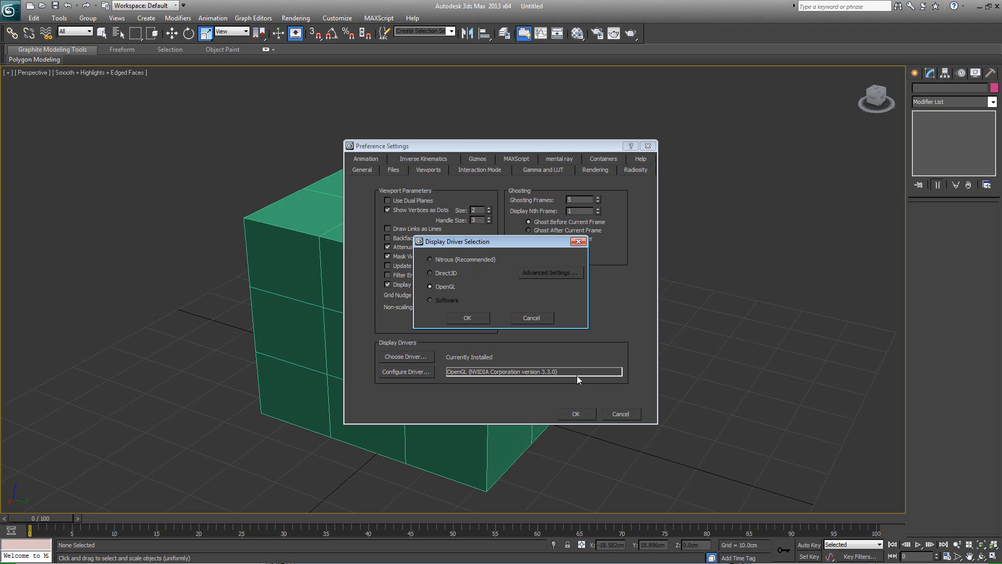
- Try Direct3D as the display driver, review its driver setup, and close Preference Settings
left_click(442, 274)
left_click(551, 272)
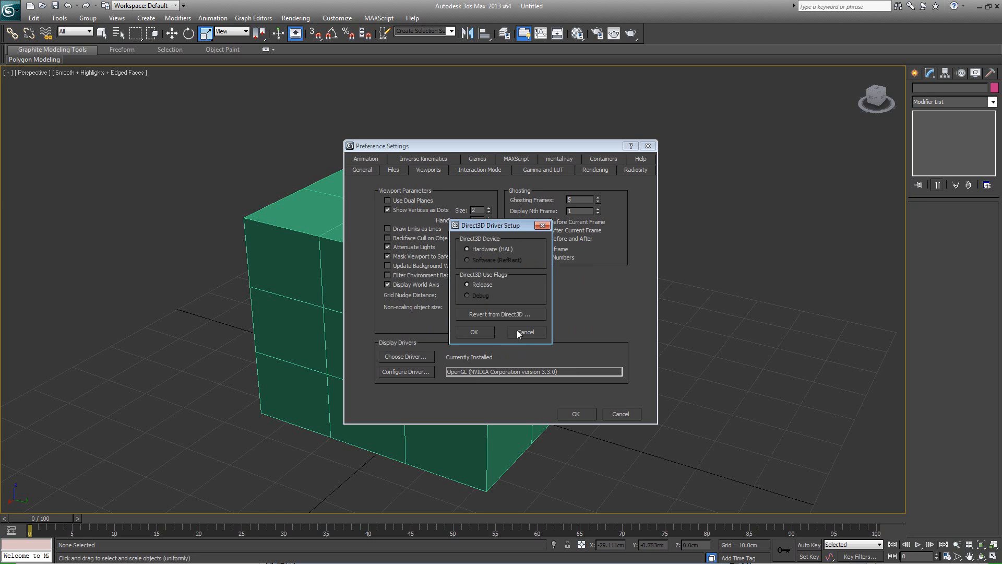
left_click(475, 332)
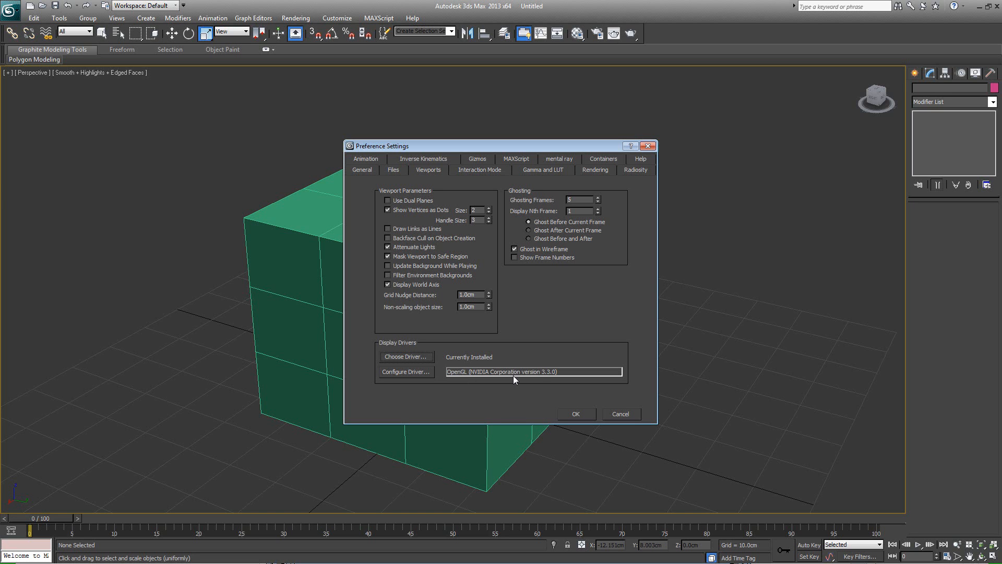
left_click(570, 413)
- Examine the box from several sides and distances in the Perspective viewport
middle_click_drag(460, 291, 587, 284, "alt")
scroll(514, 261, "down", 5)
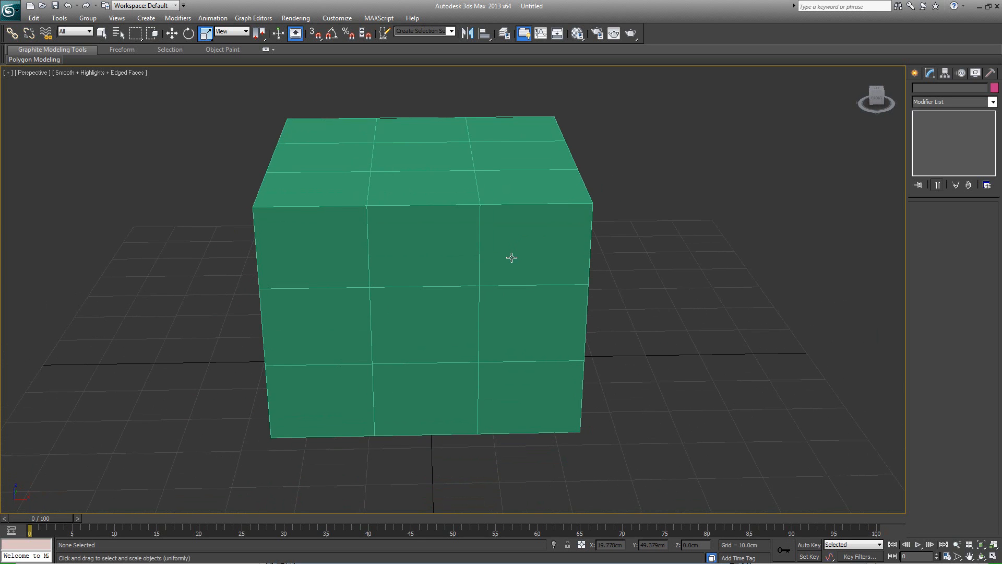
middle_click_drag(447, 297, 486, 295, "alt")
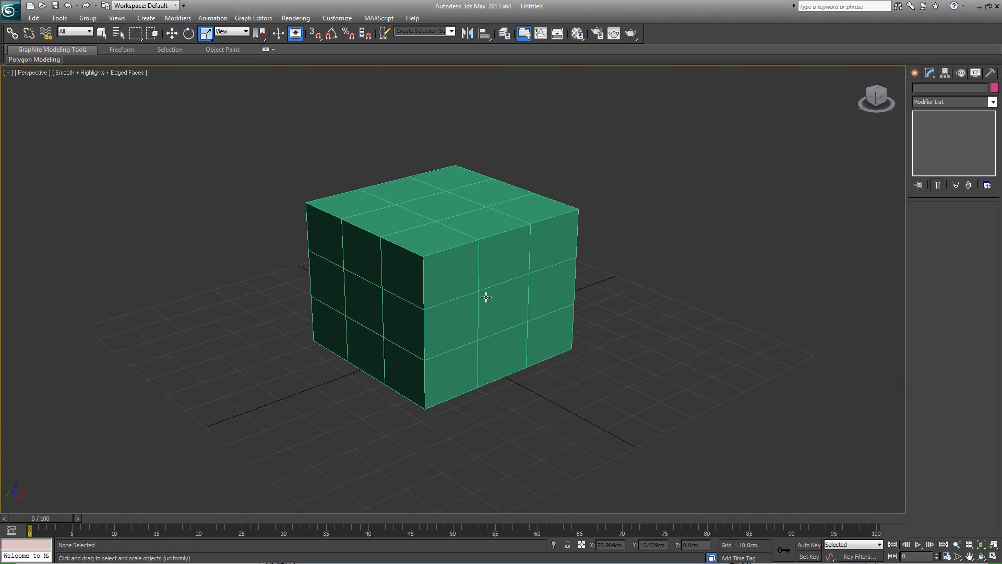
scroll(485, 297, "up", 3)
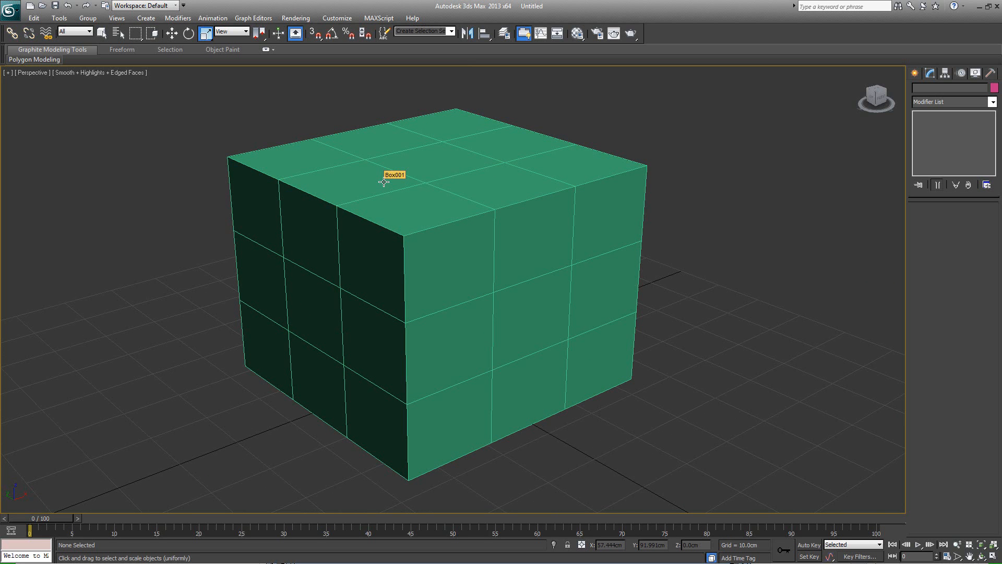
middle_click_drag(503, 233, 525, 235)
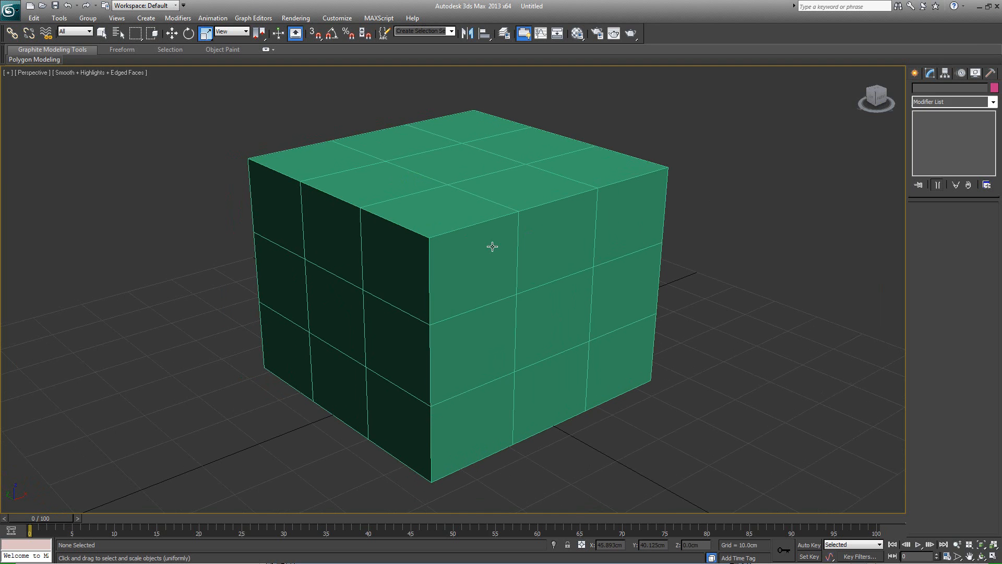
middle_click_drag(463, 271, 690, 271, "alt")
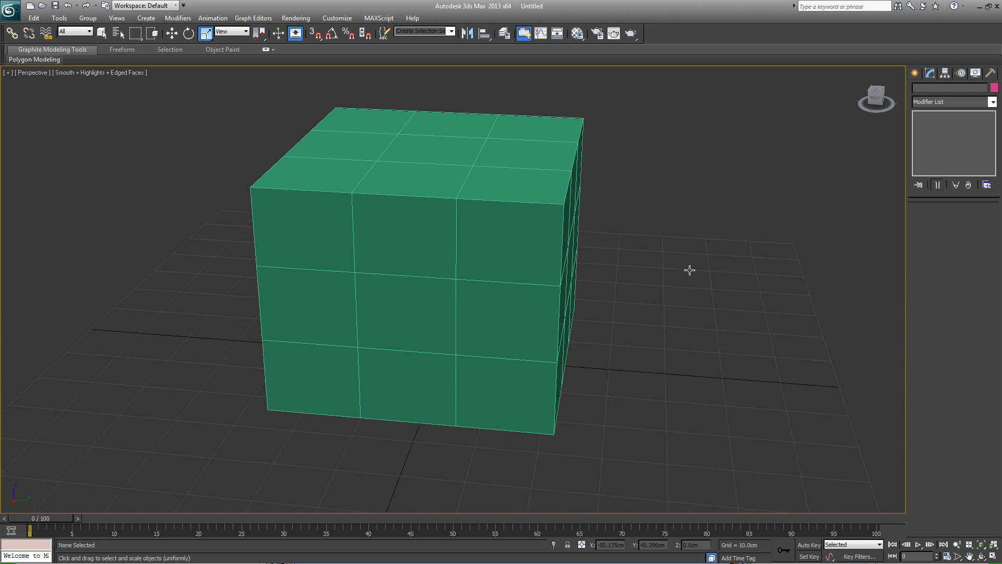
scroll(575, 275, "down", 3)
middle_click_drag(535, 281, 584, 282, "alt")
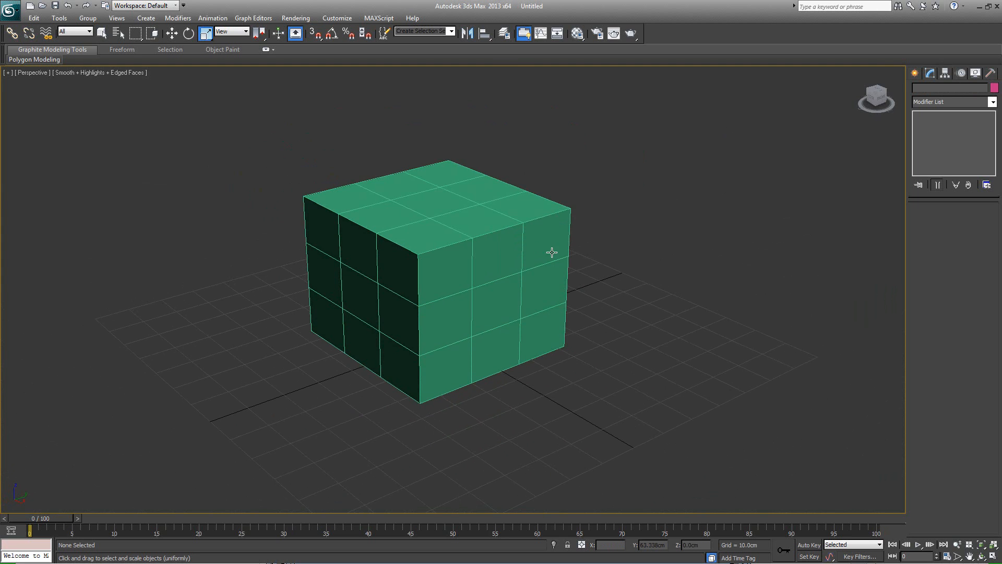
- Open Render Setup and expand the Assign Renderer settings in the common parameters
middle_click_drag(518, 243, 526, 249)
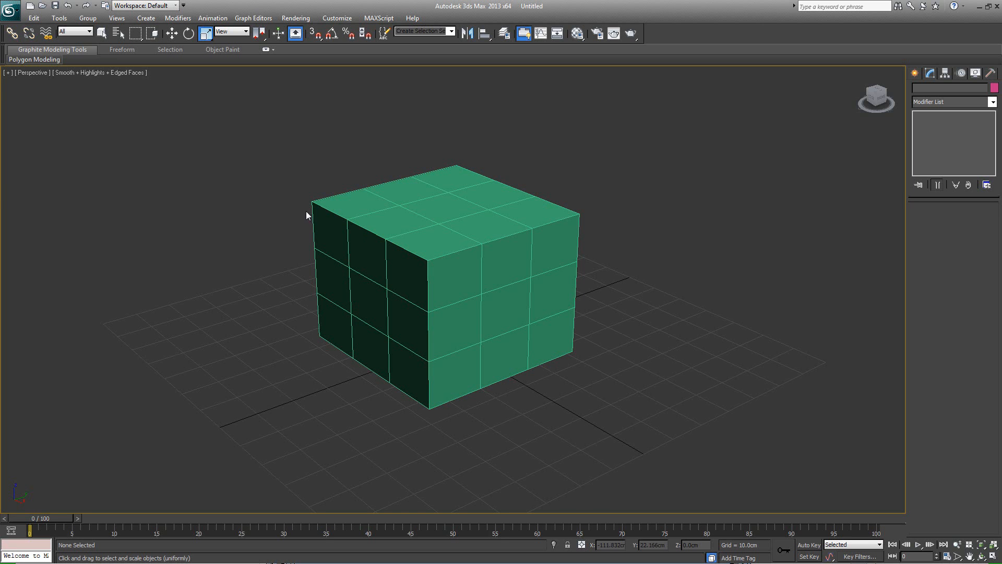
left_click(296, 18)
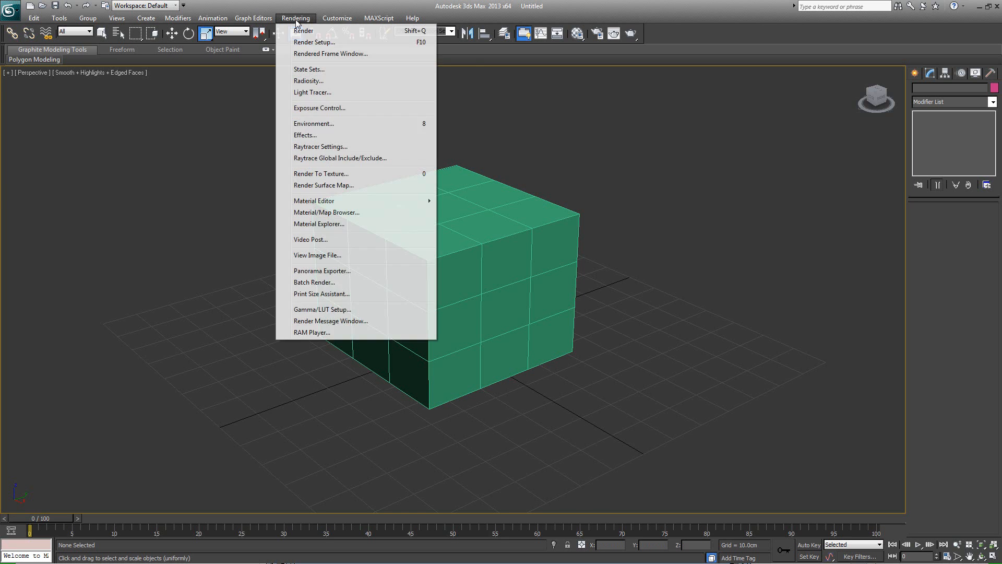
mouse_move(337, 19)
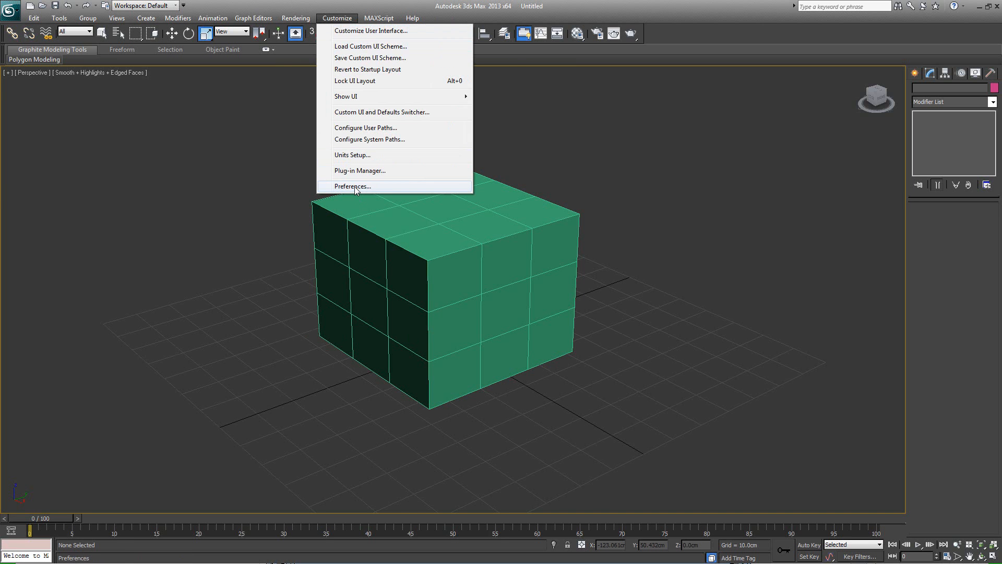
mouse_move(296, 21)
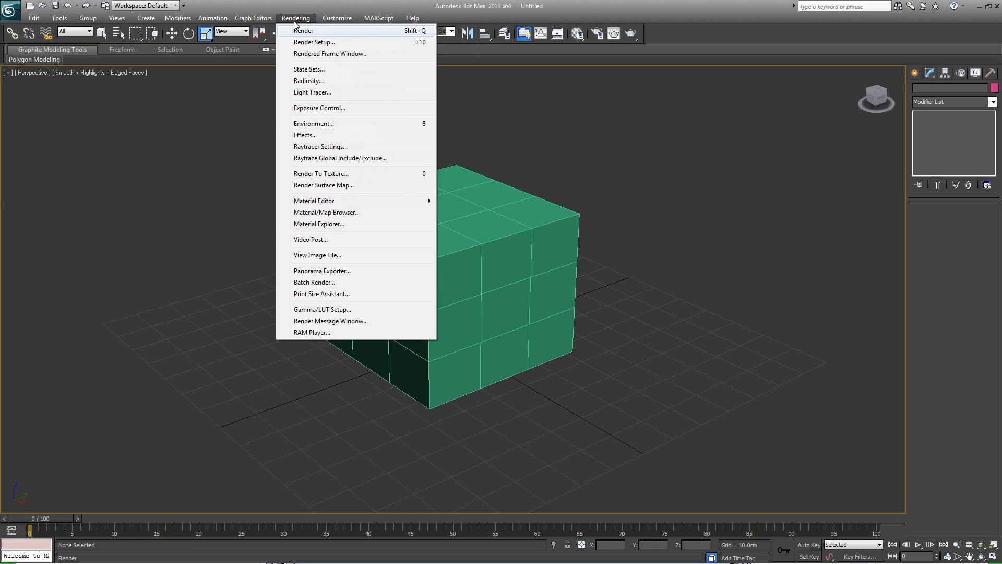
left_click(308, 42)
left_click_drag(832, 170, 715, 124)
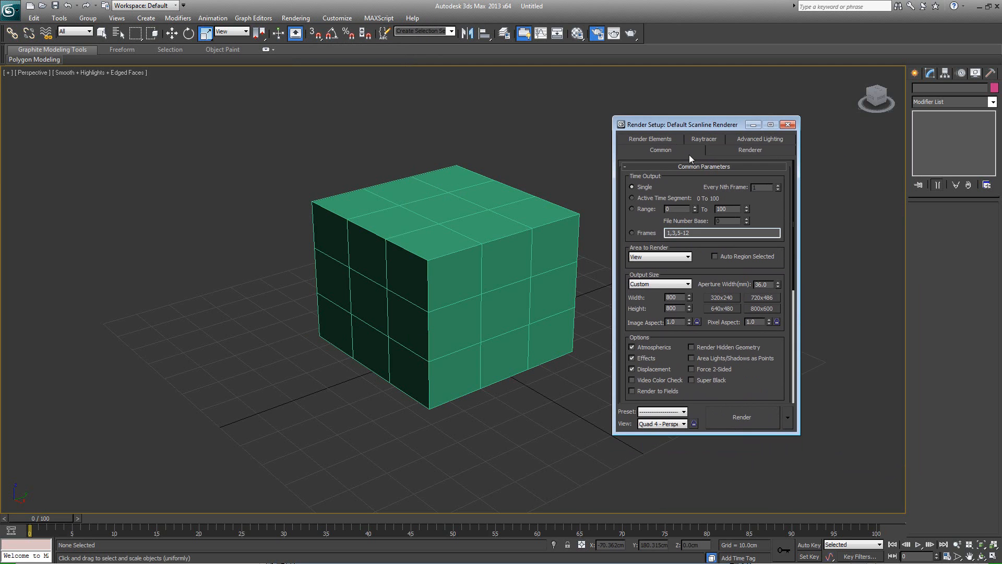
scroll(767, 338, "down", 6)
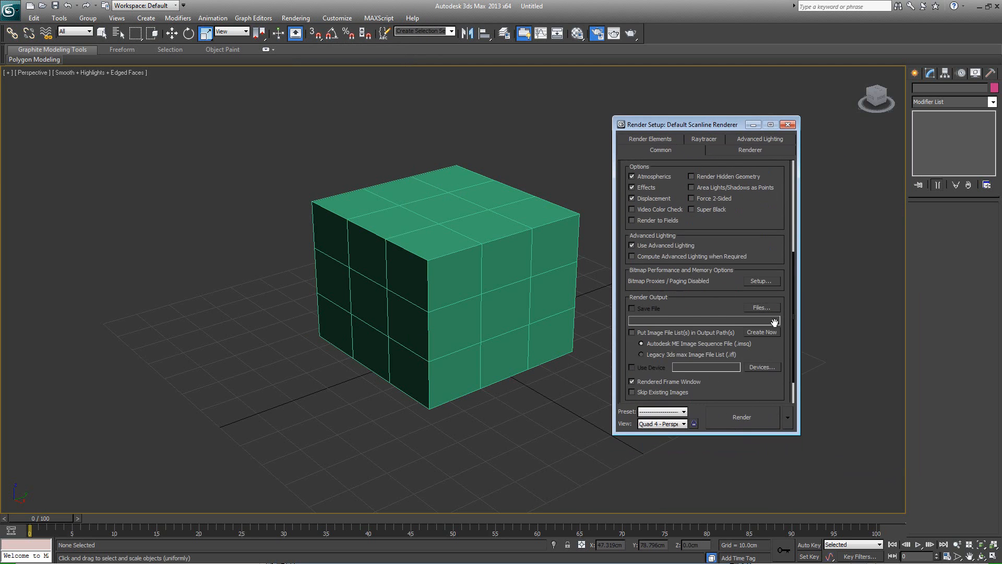
left_click_drag(730, 305, 730, 274)
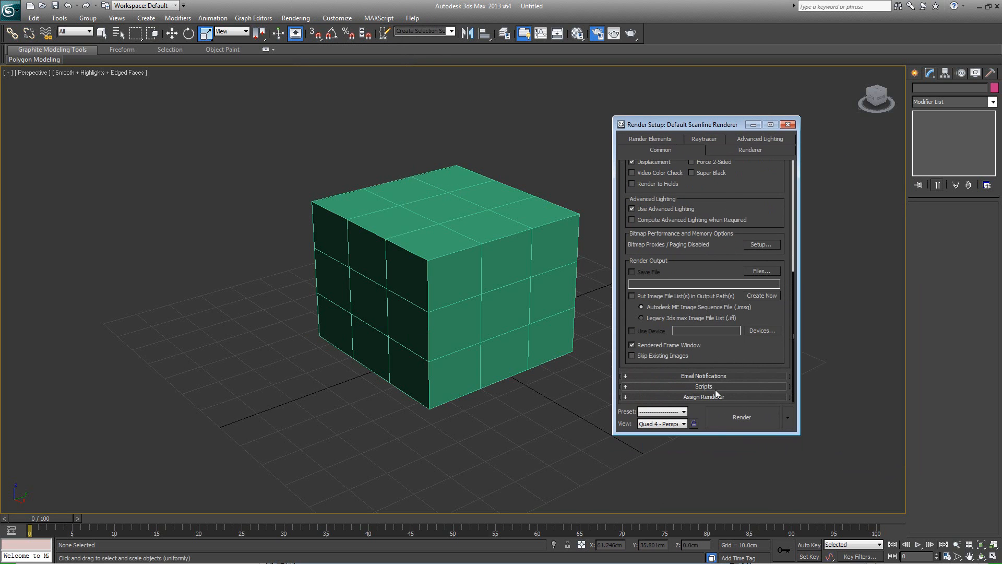
left_click(637, 397)
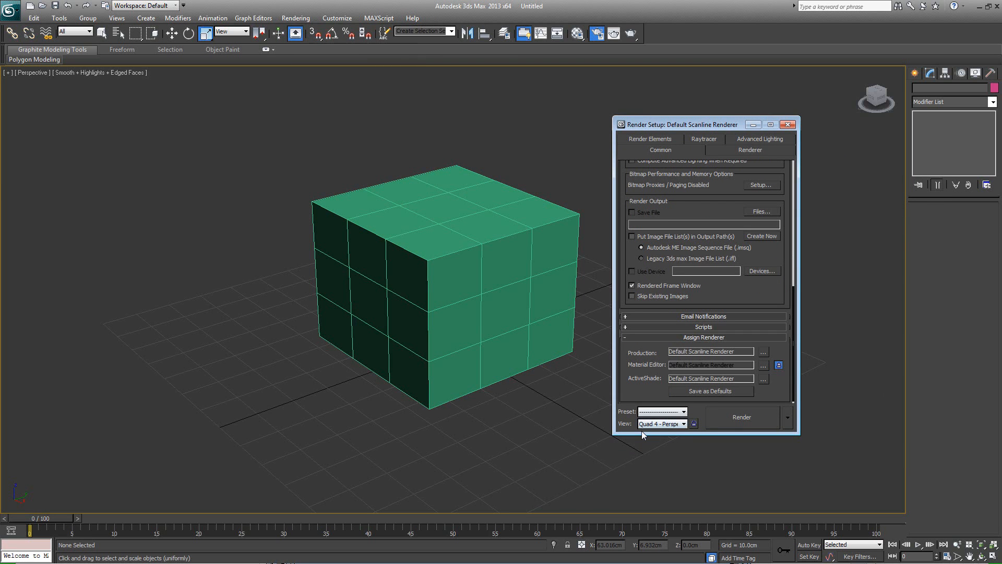
- Review the available production renderers, highlight NVIDIA mental ray, and cancel without changing the assigned renderer
left_click(763, 352)
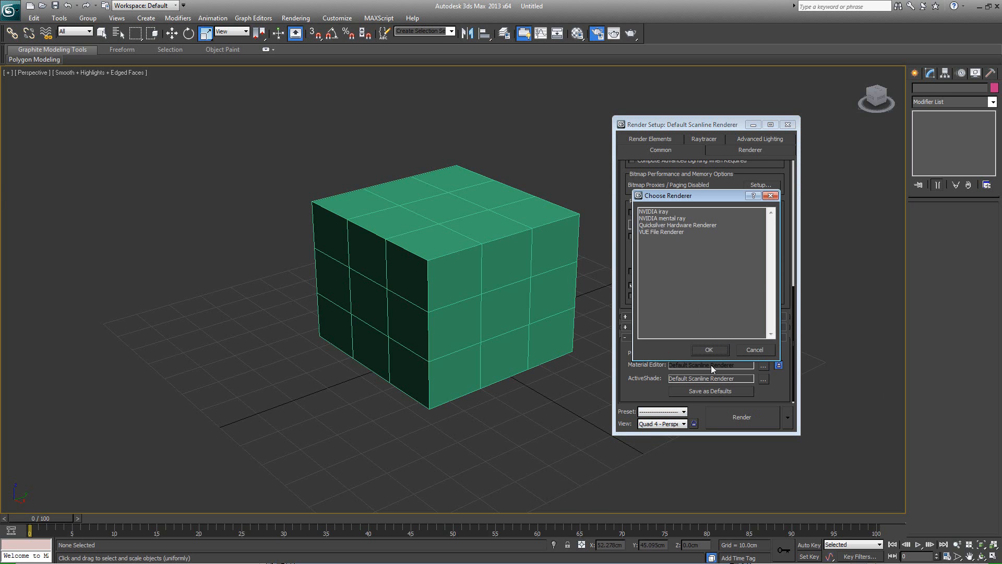
left_click(758, 351)
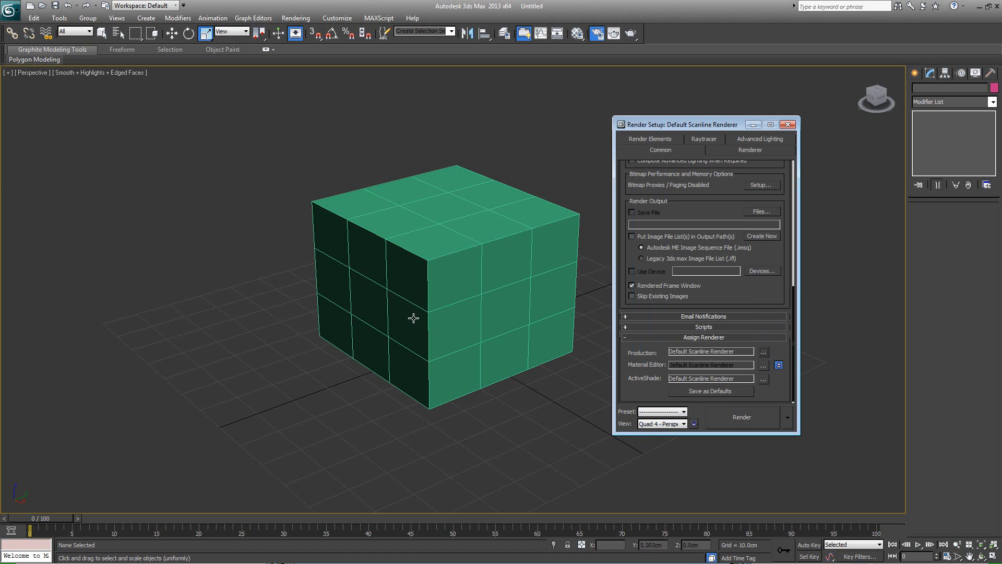
left_click(763, 353)
left_click(673, 218)
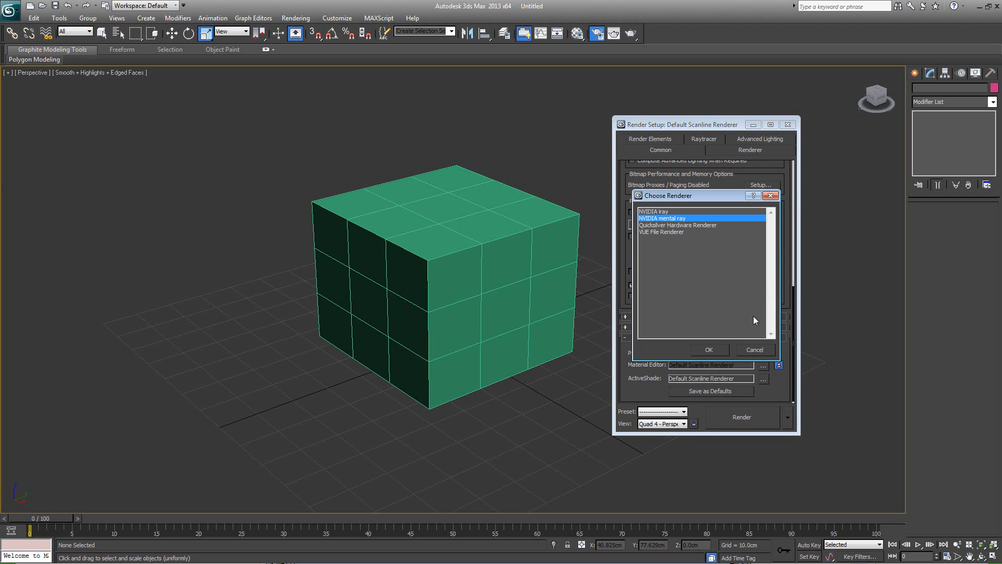
left_click(757, 350)
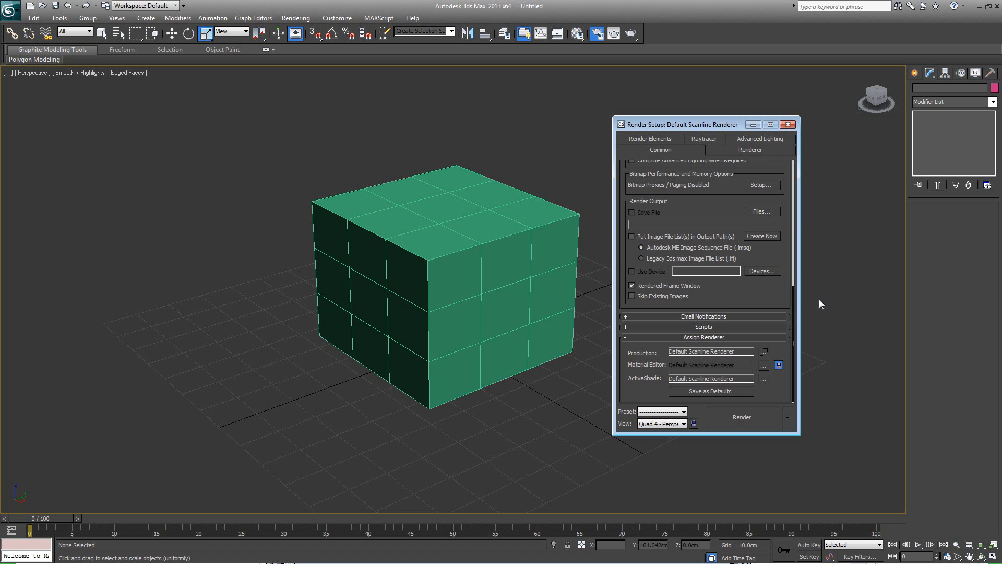
- Look over the remaining Render Setup options, select the box, and close Render Setup
left_click_drag(757, 298, 771, 284)
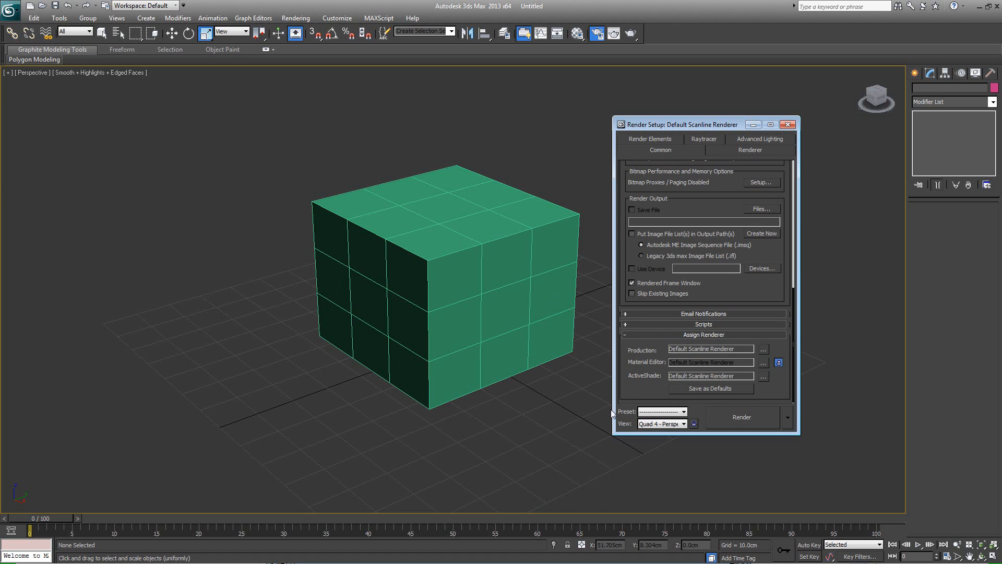
left_click_drag(711, 304, 711, 441)
scroll(644, 368, "down", 5)
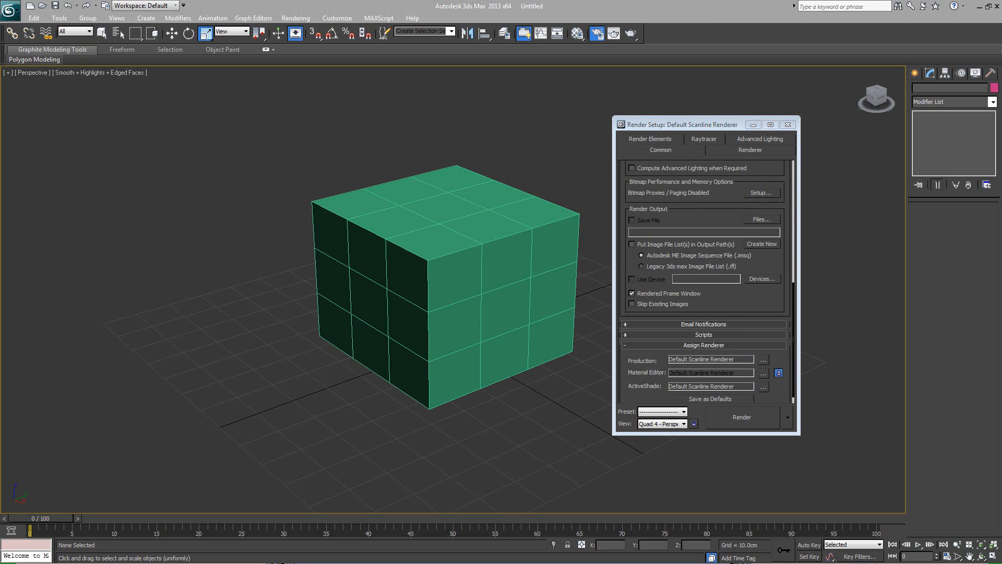
left_click(505, 269)
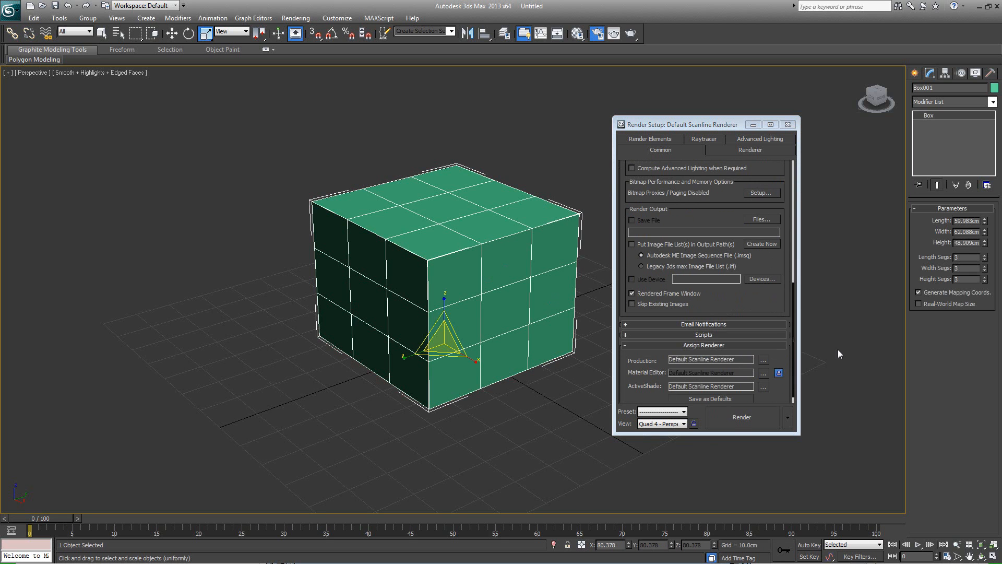
left_click(788, 124)
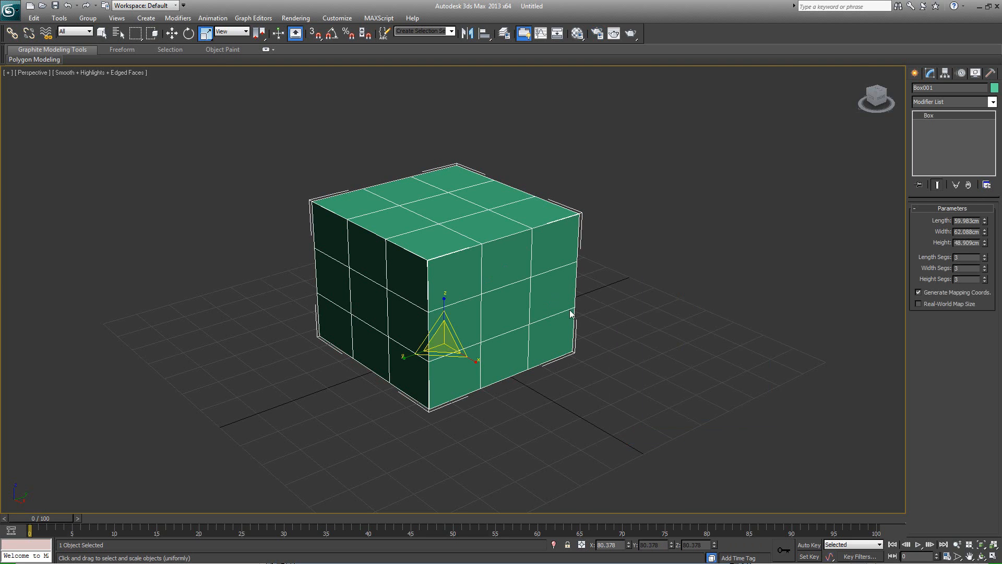
- Create a standard cone beside the box, about 15.5 cm in base radius and 34.2 cm high with a pointed tip, and return to uniform scaling
left_click(914, 73)
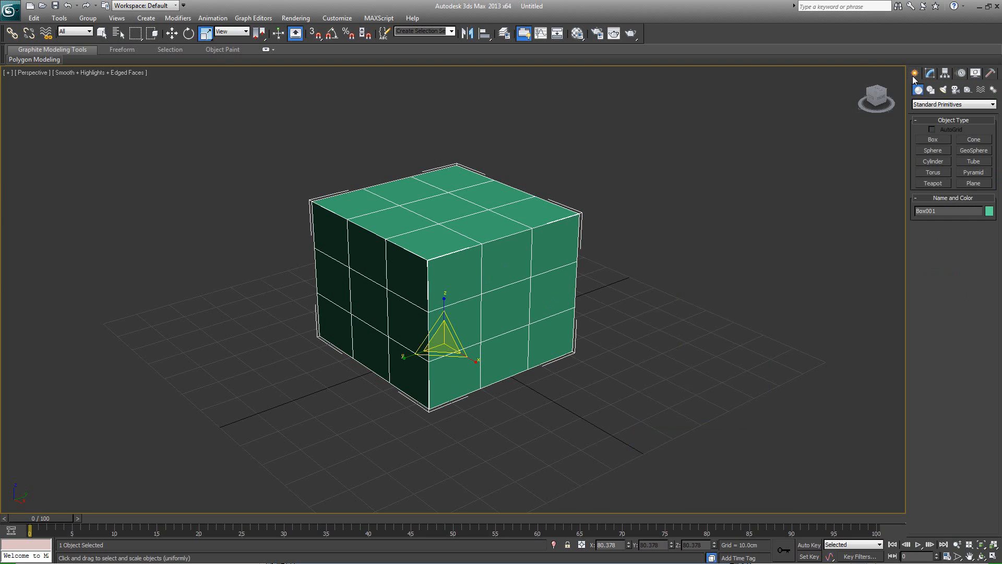
left_click(973, 139)
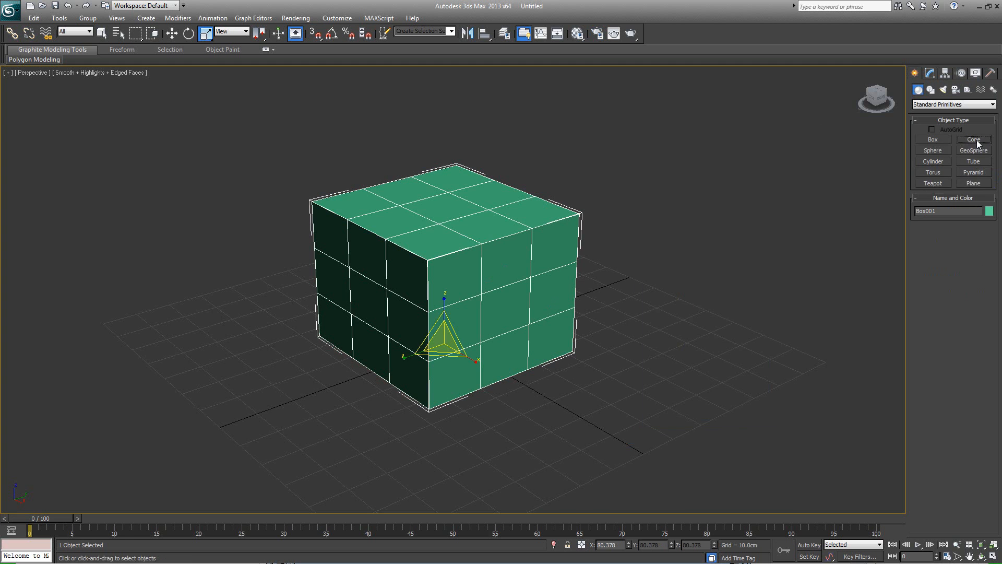
middle_click_drag(548, 275, 499, 276, "alt")
left_click_drag(673, 342, 737, 343)
left_click(682, 250)
left_click(686, 337)
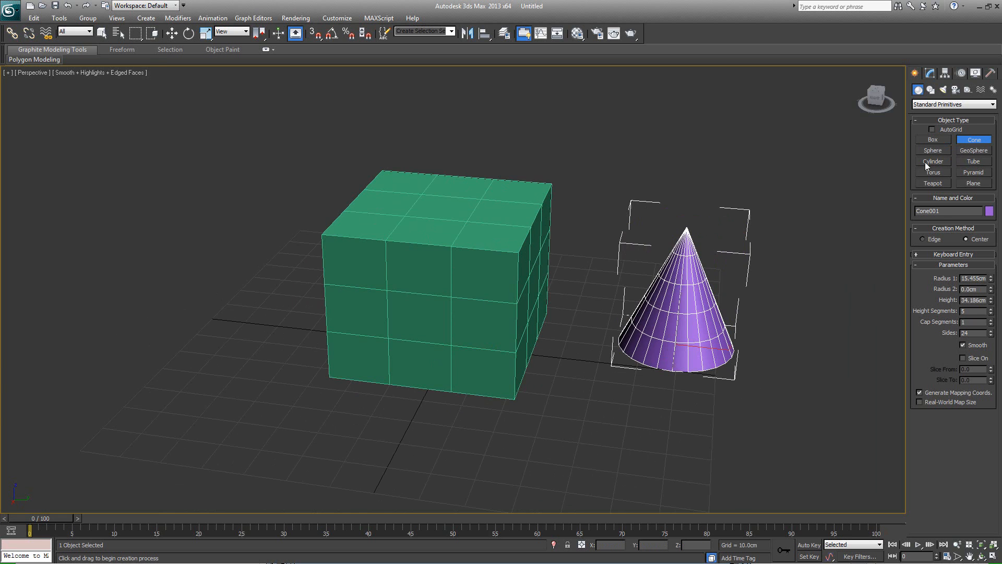
middle_click_drag(717, 187, 573, 157)
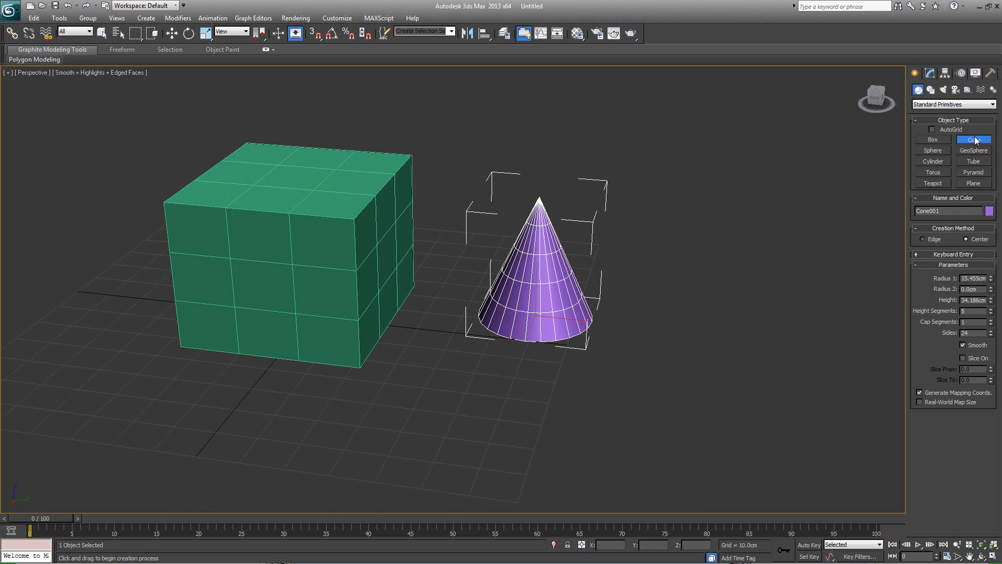
key("r")
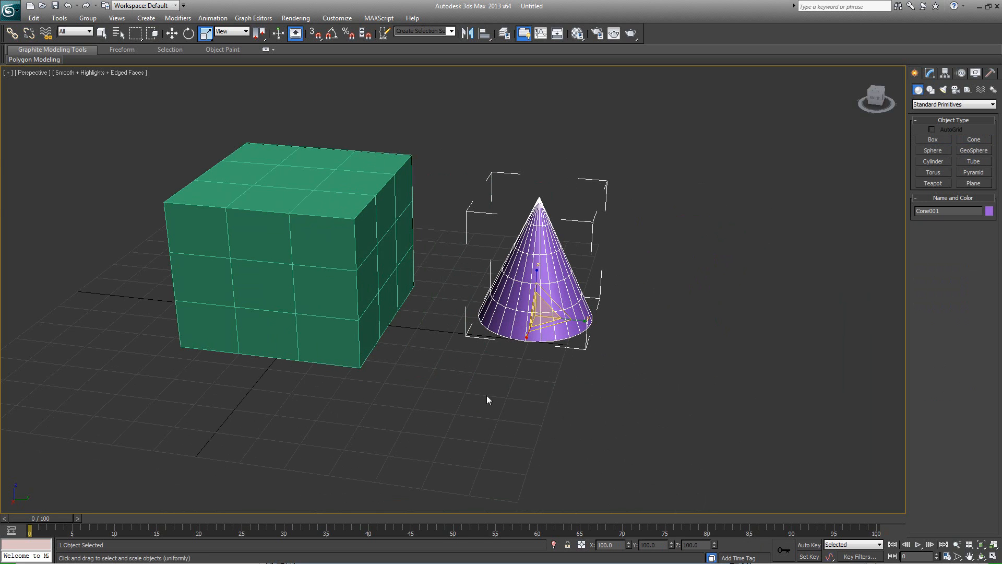
- Try a Radius 2 of about 1.1 cm and a different height on the cone, and delete the cone
left_click(930, 73)
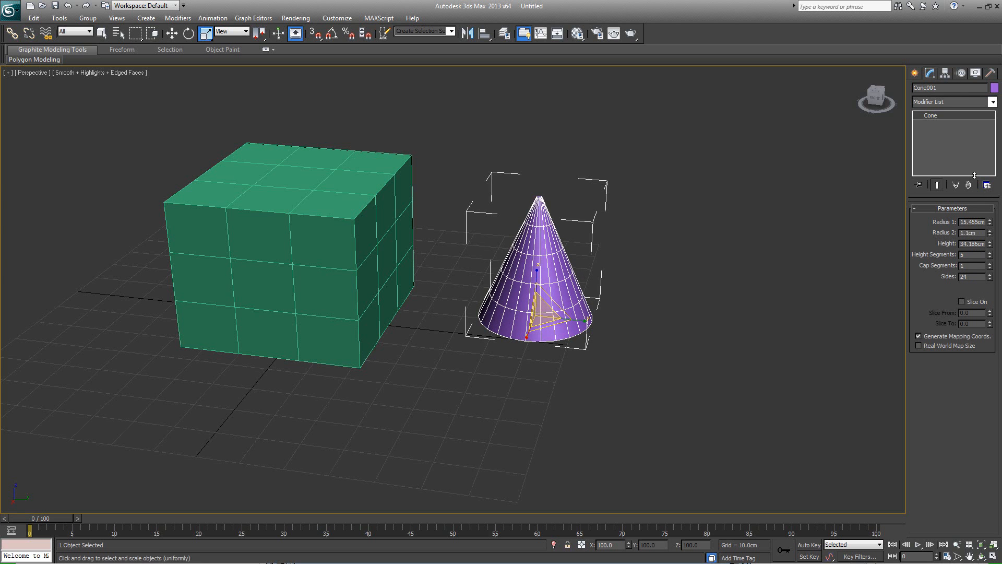
mouse_move(990, 246)
left_mouse_down()
mouse_move(990, 180)
mouse_move(990, 251)
left_mouse_up()
middle_click_drag(537, 312, 511, 316, "alt")
key("Delete")
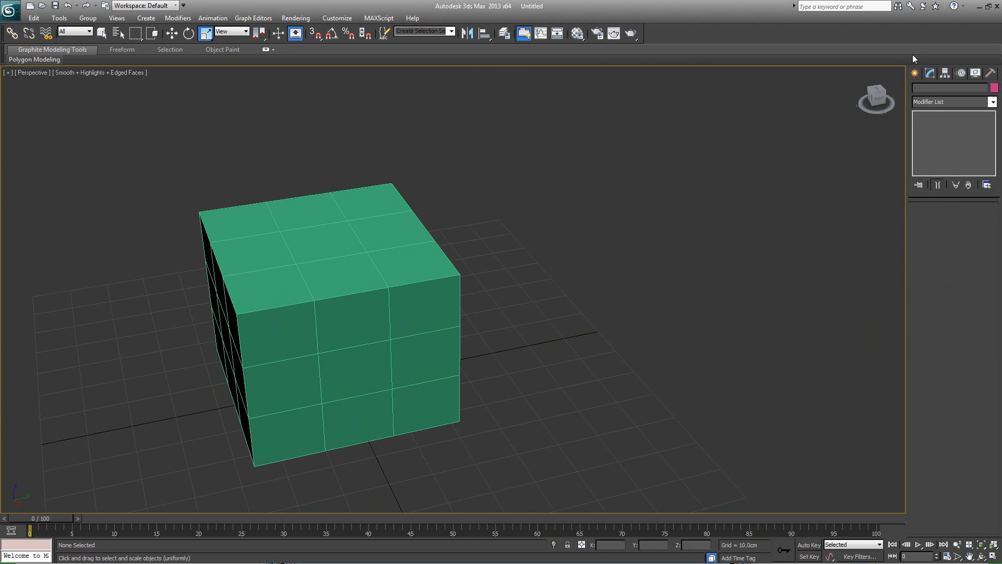
- Switch the geometry creation category from Standard Primitives to Extended Primitives
left_click(915, 73)
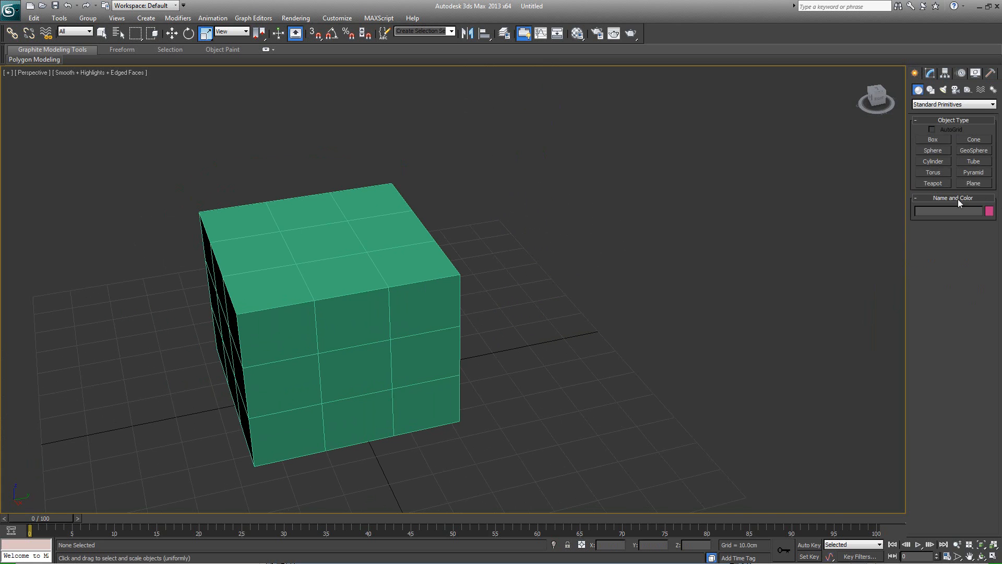
left_click(984, 104)
left_click(950, 117)
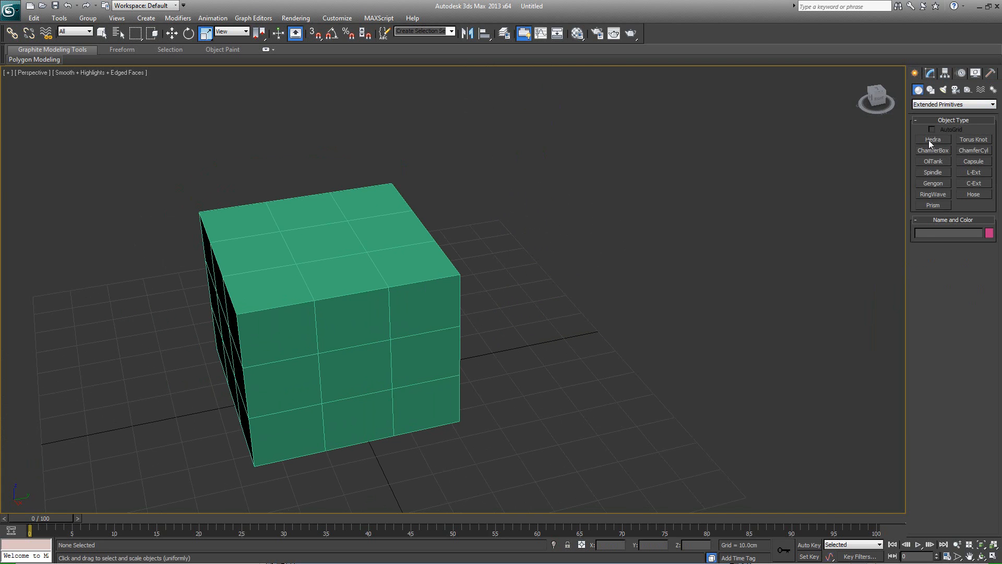
middle_click_drag(573, 211, 699, 156, "alt")
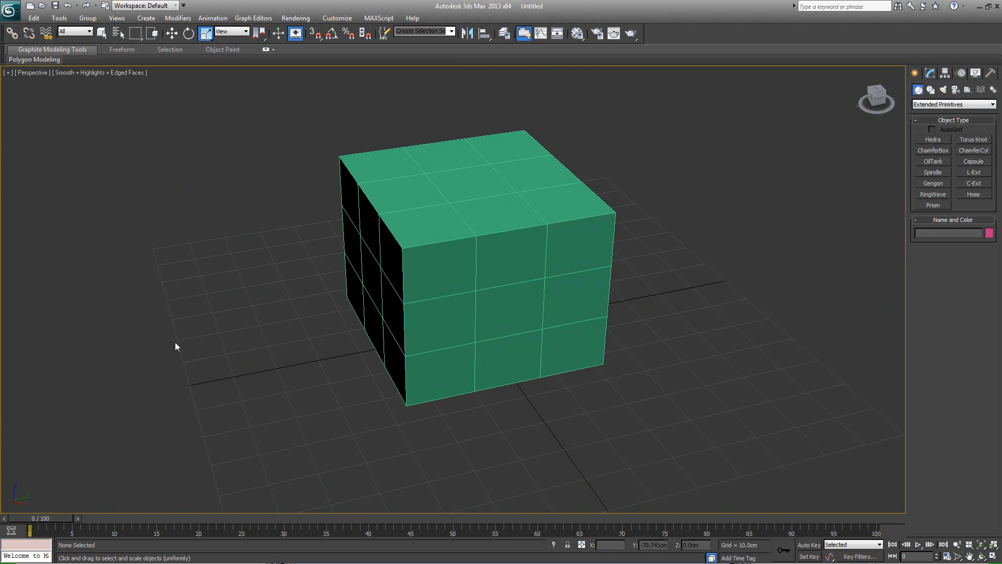